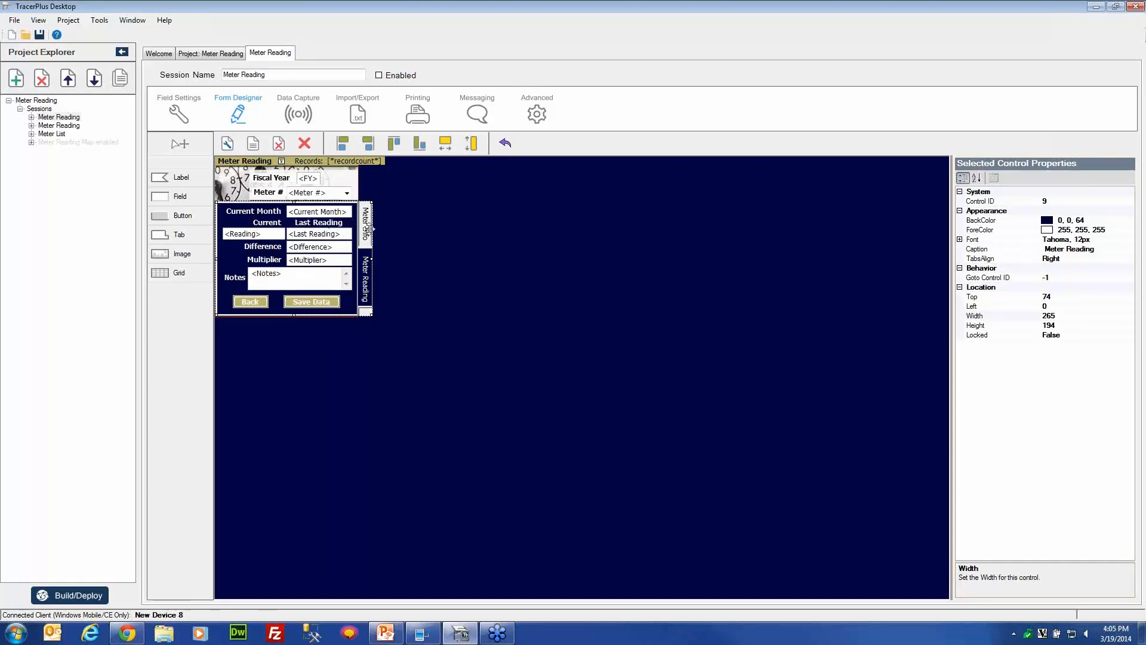
# Look over the form's Meter Info and Meter Reading tabs and dismiss the Windows color scheme prompt.
pyautogui.click(366, 227)
pyautogui.click(366, 263)
pyautogui.click(367, 224)
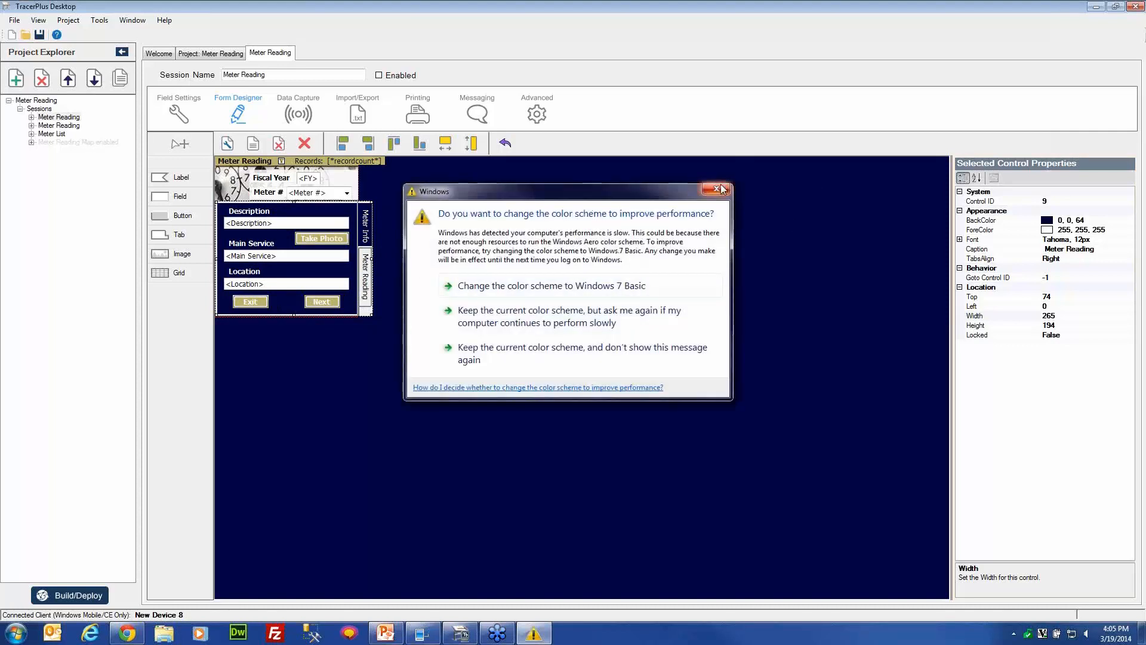
pyautogui.click(717, 190)
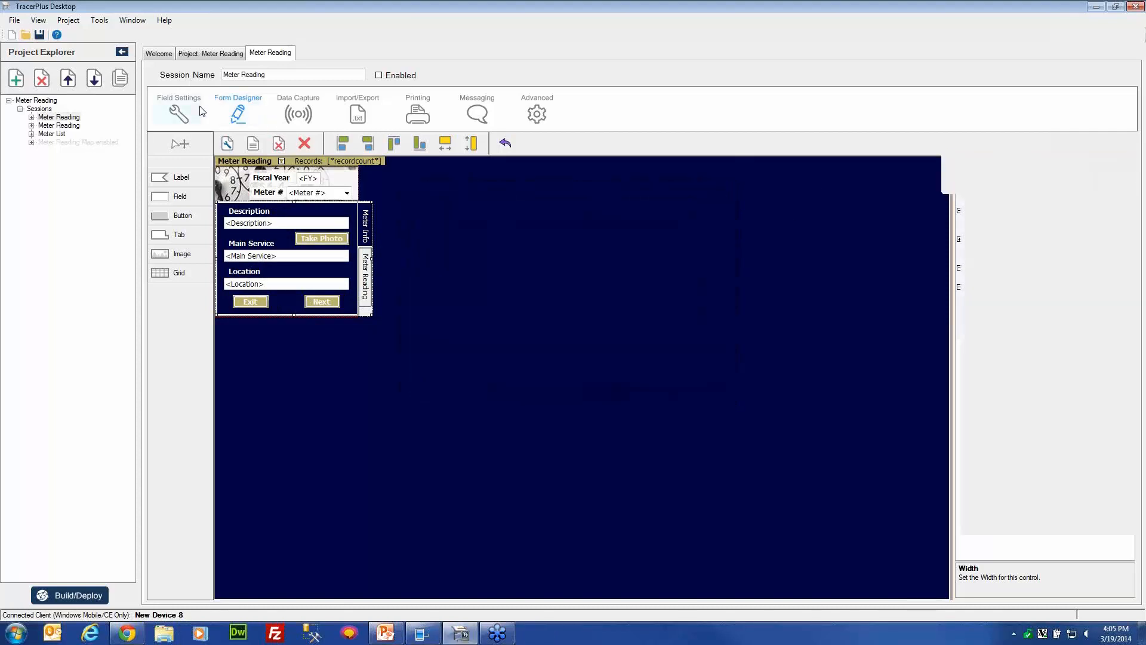
# Add two new fields to the end of the Meter Reading session's field list.
pyautogui.click(202, 111)
pyautogui.click(171, 164)
pyautogui.click(171, 164)
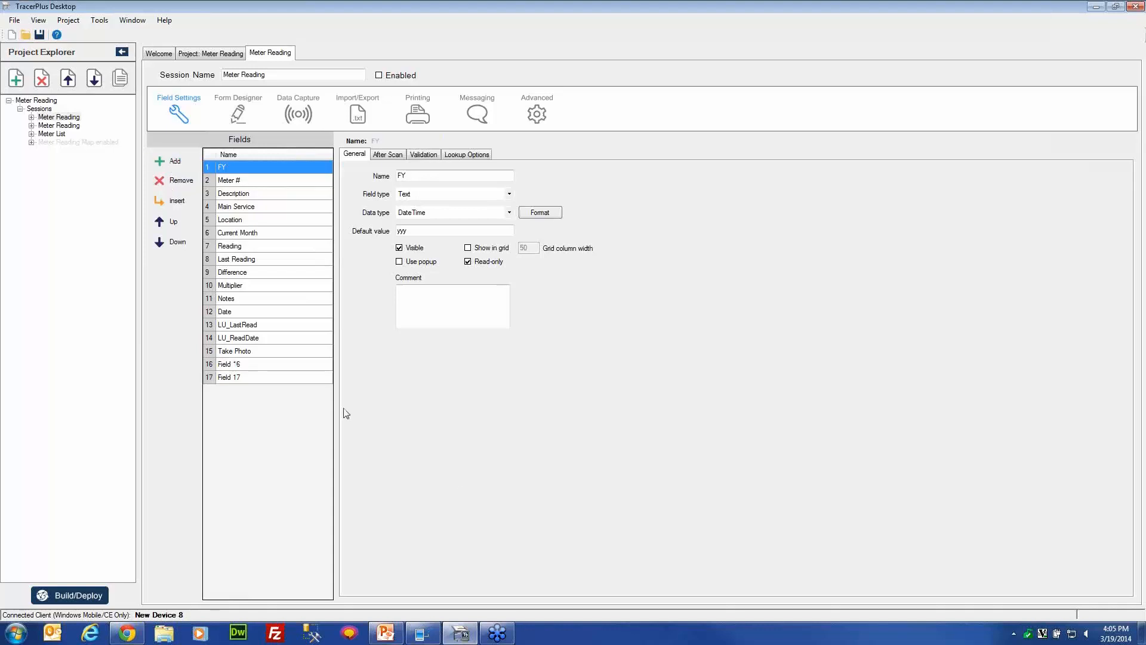
# Rename field 16 as Latitude and field 17 as Longitude.
pyautogui.click(264, 364)
pyautogui.doubleClick(264, 364)
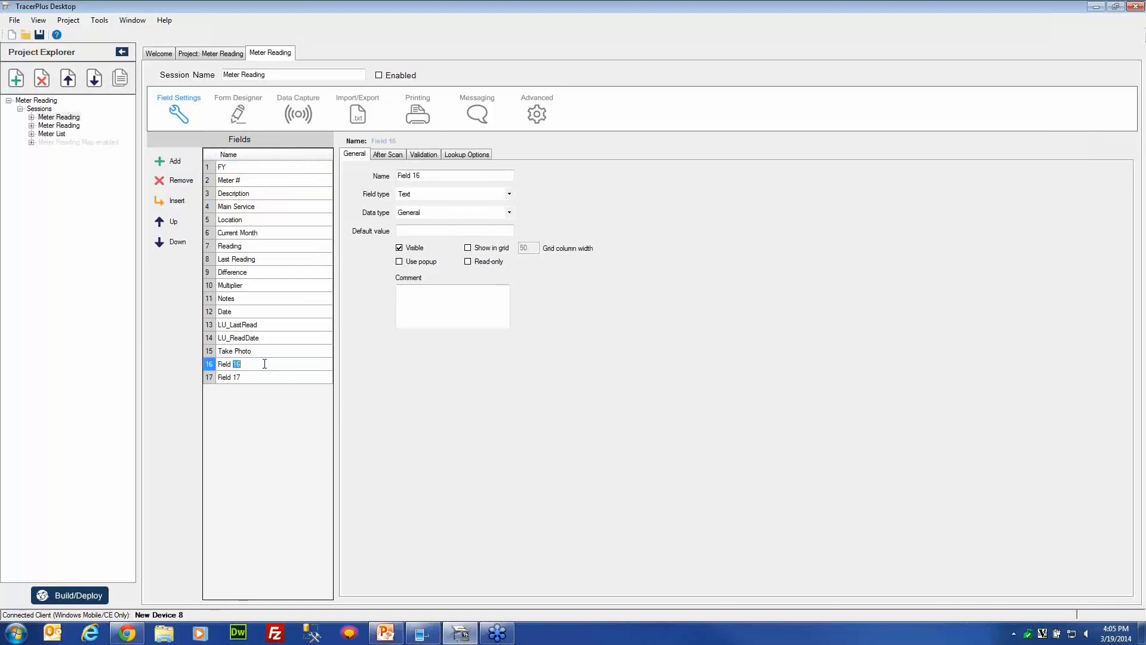
pyautogui.moveTo(265, 363); pyautogui.dragTo(160, 363)
pyautogui.write('Latitude')
pyautogui.click(260, 378)
pyautogui.click(260, 378)
pyautogui.moveTo(261, 378); pyautogui.dragTo(206, 374)
pyautogui.write('Longitude')
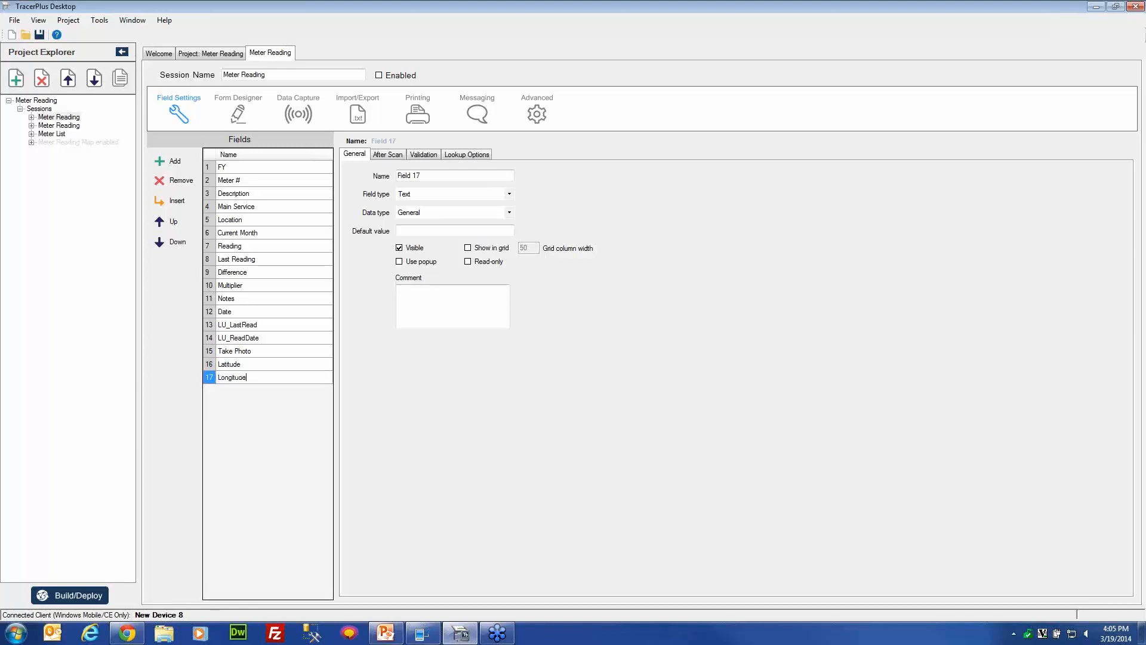
# Make Latitude a Calculated field that uses the GPS_LATITUDE function.
pyautogui.click(242, 361)
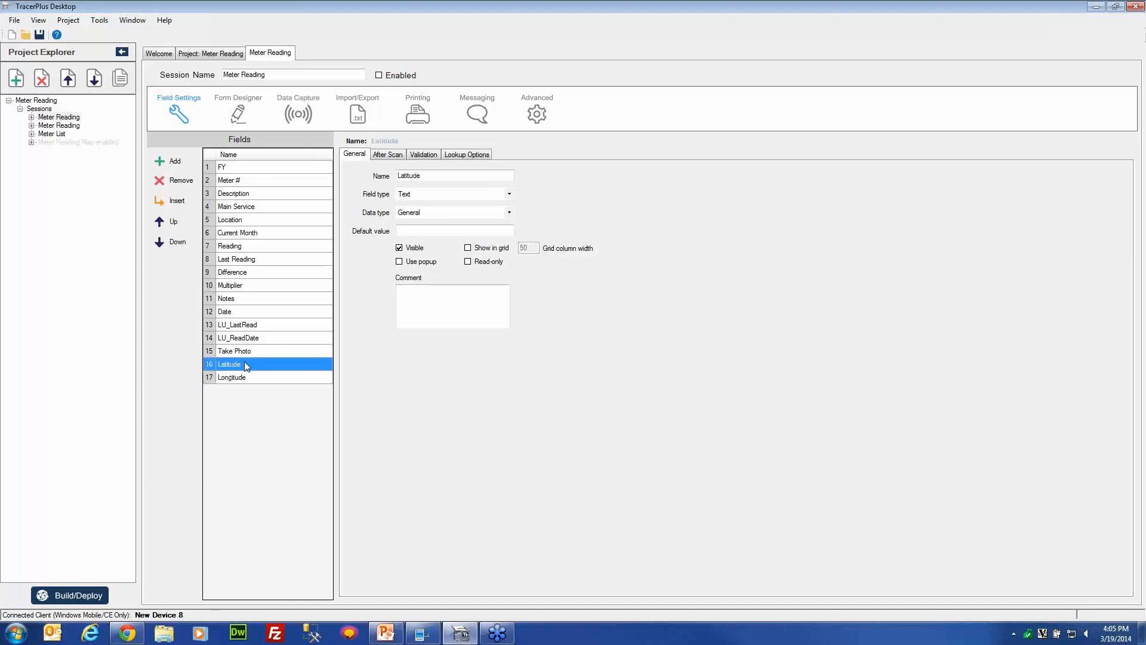
pyautogui.click(509, 194)
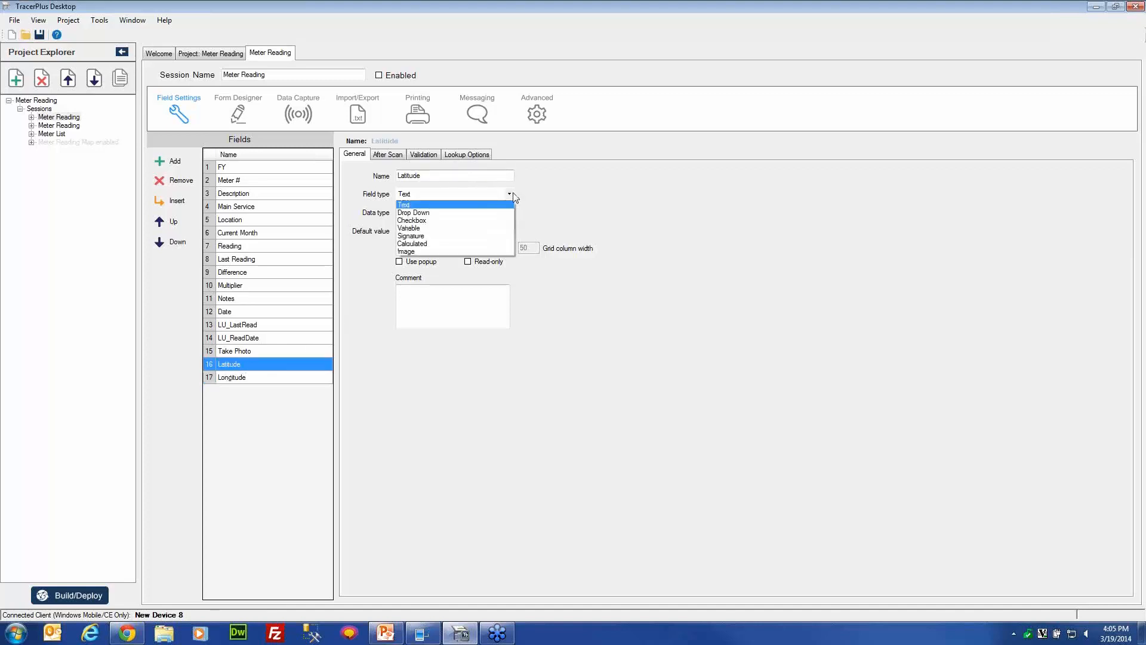
pyautogui.click(431, 244)
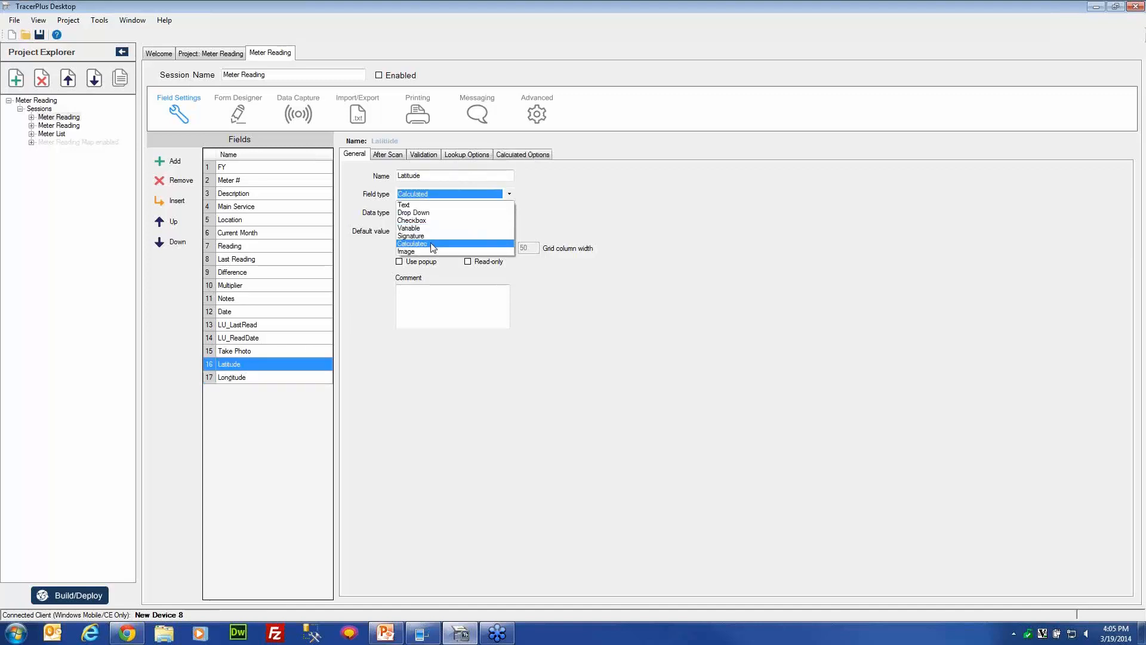
pyautogui.click(513, 155)
pyautogui.click(418, 185)
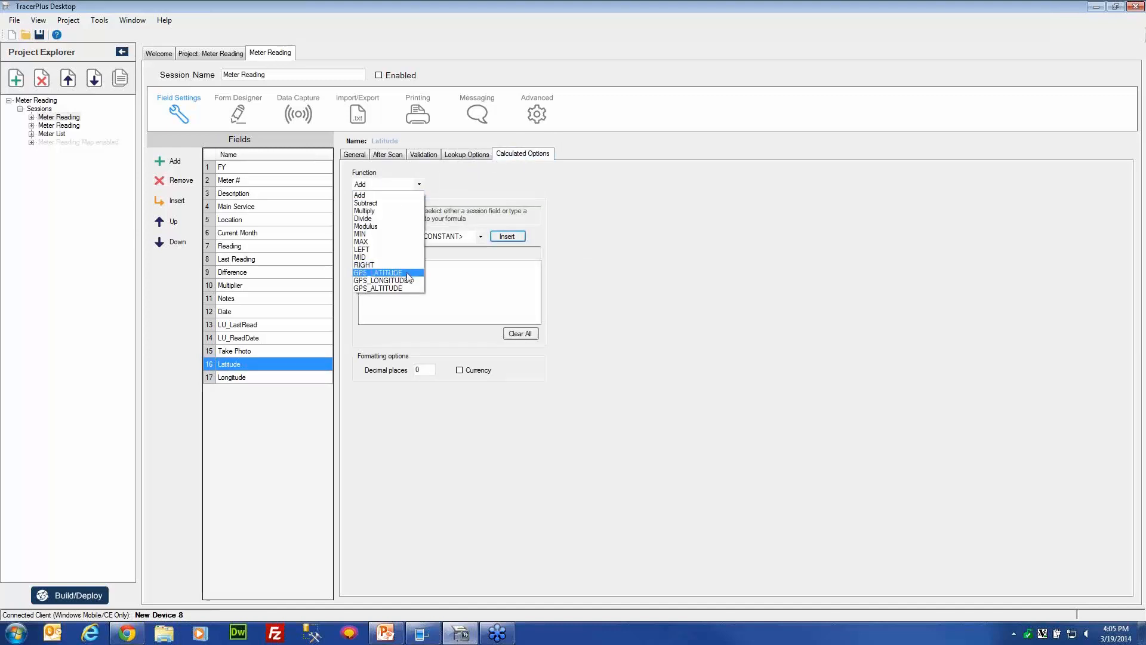
pyautogui.click(408, 276)
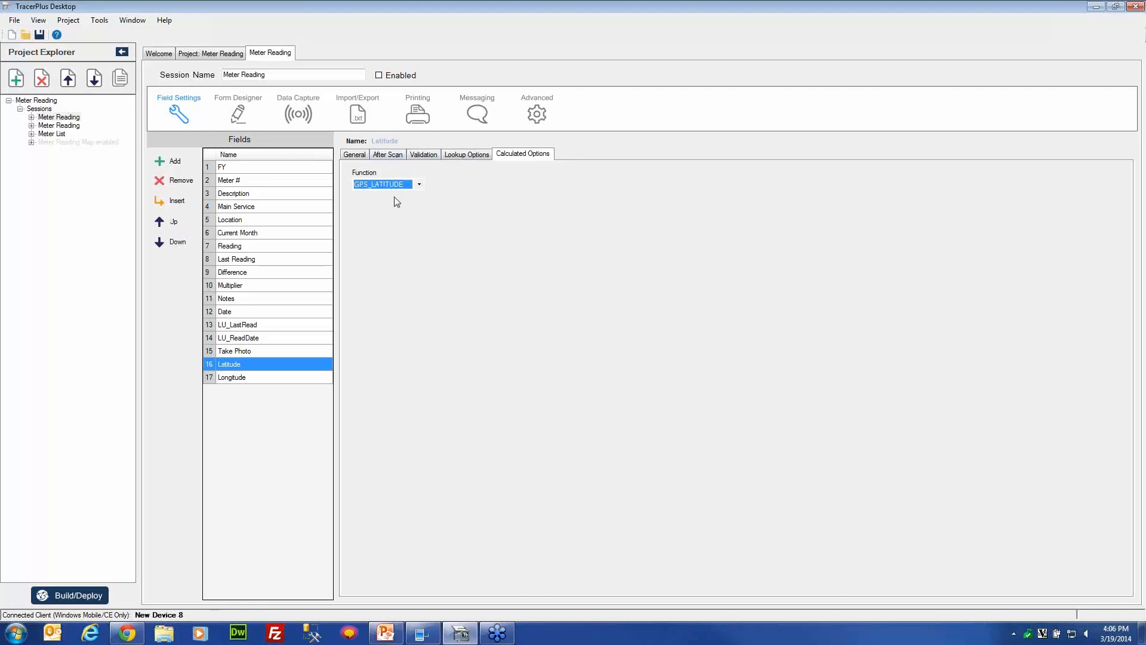
# Make Longitude a Calculated field that uses the GPS_LONGITUDE function.
pyautogui.click(276, 376)
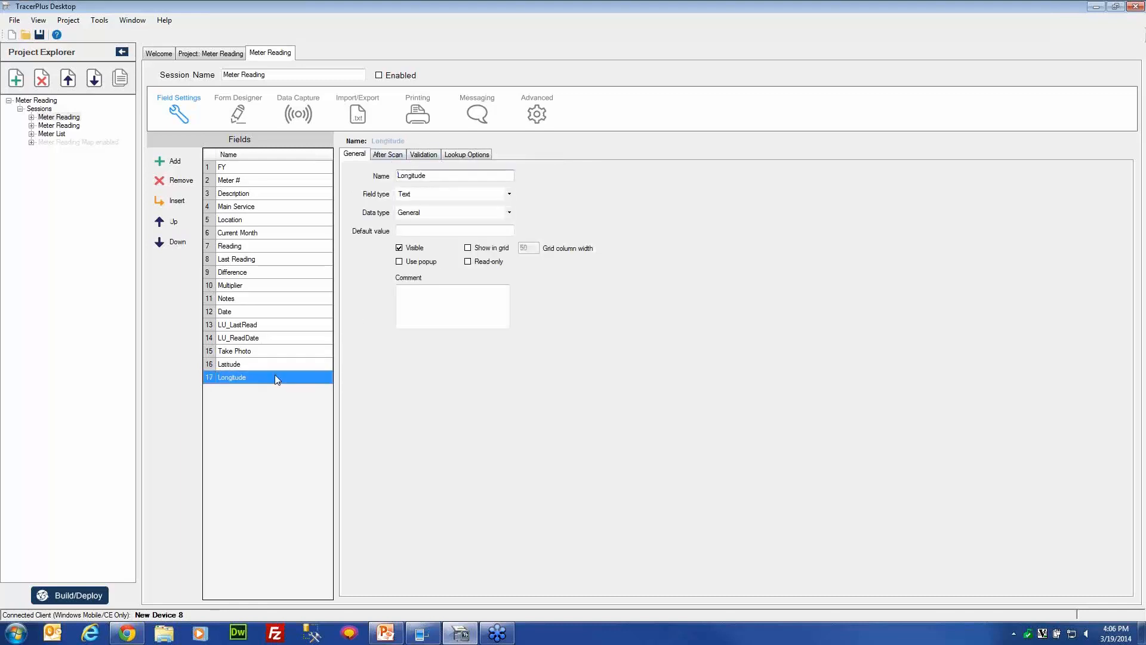
pyautogui.click(283, 365)
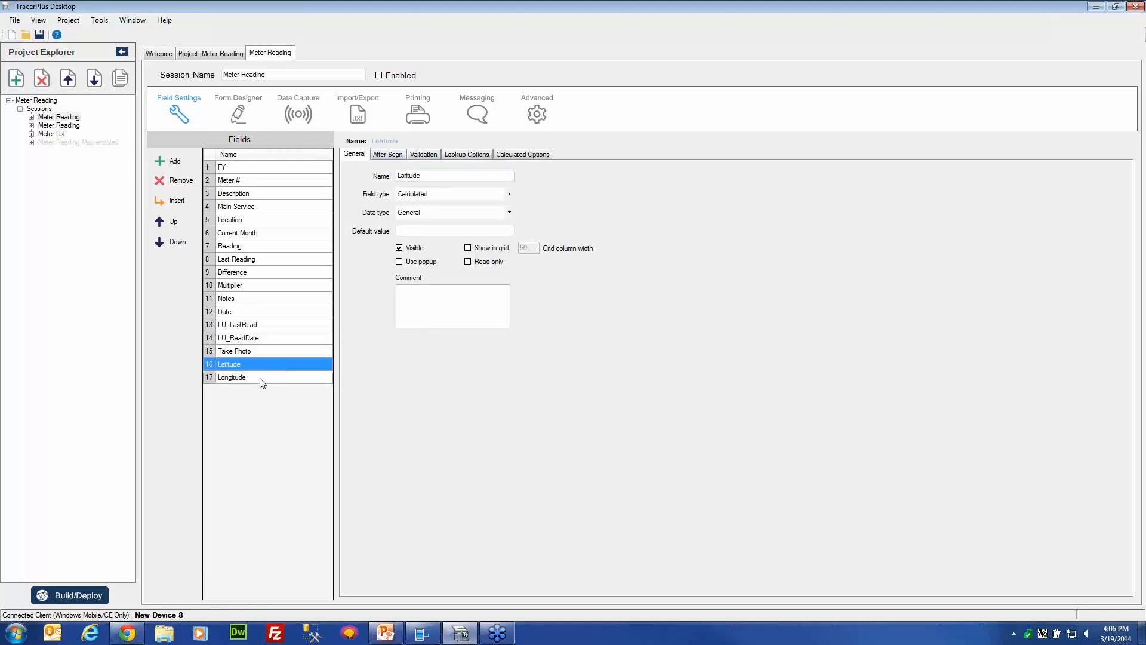
pyautogui.click(262, 380)
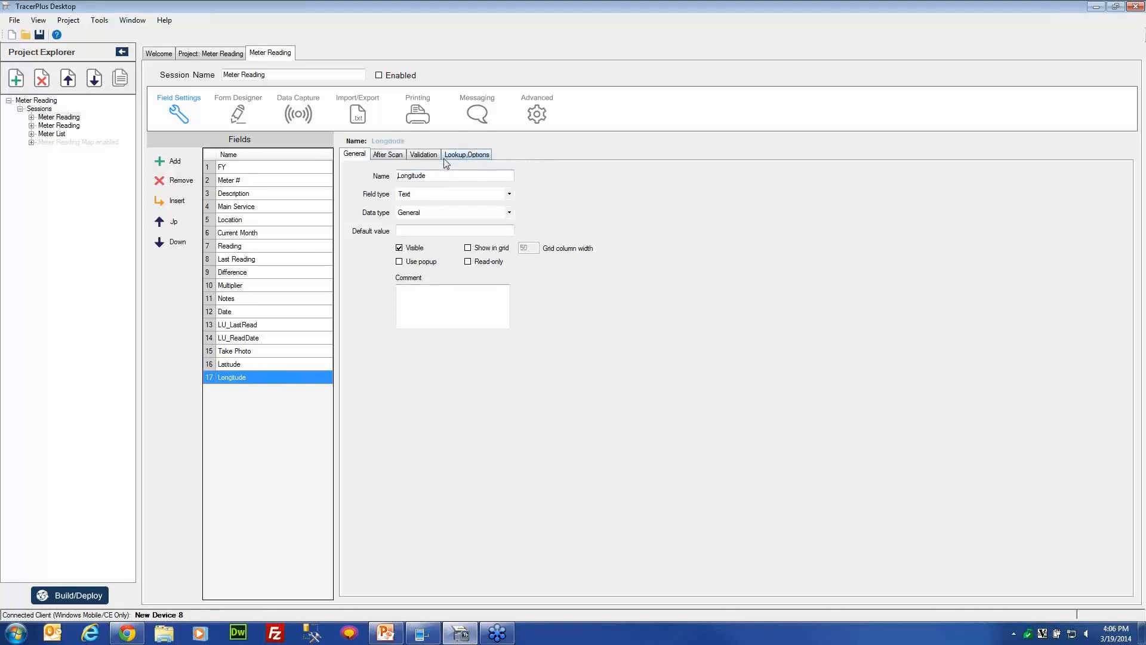
pyautogui.click(451, 192)
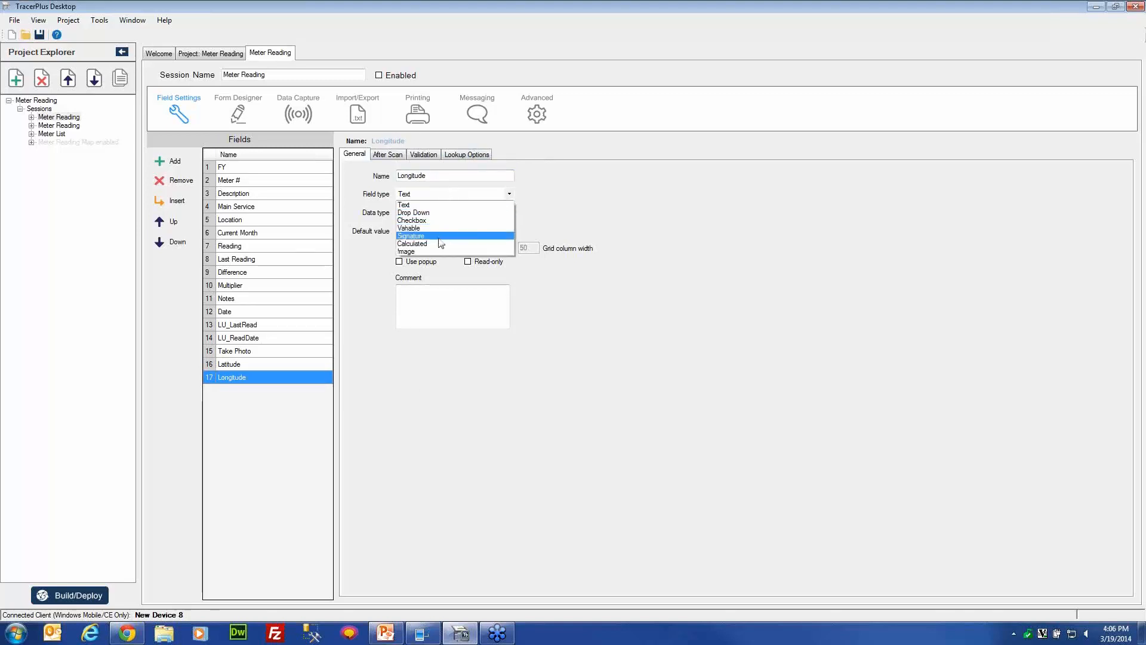
pyautogui.click(439, 246)
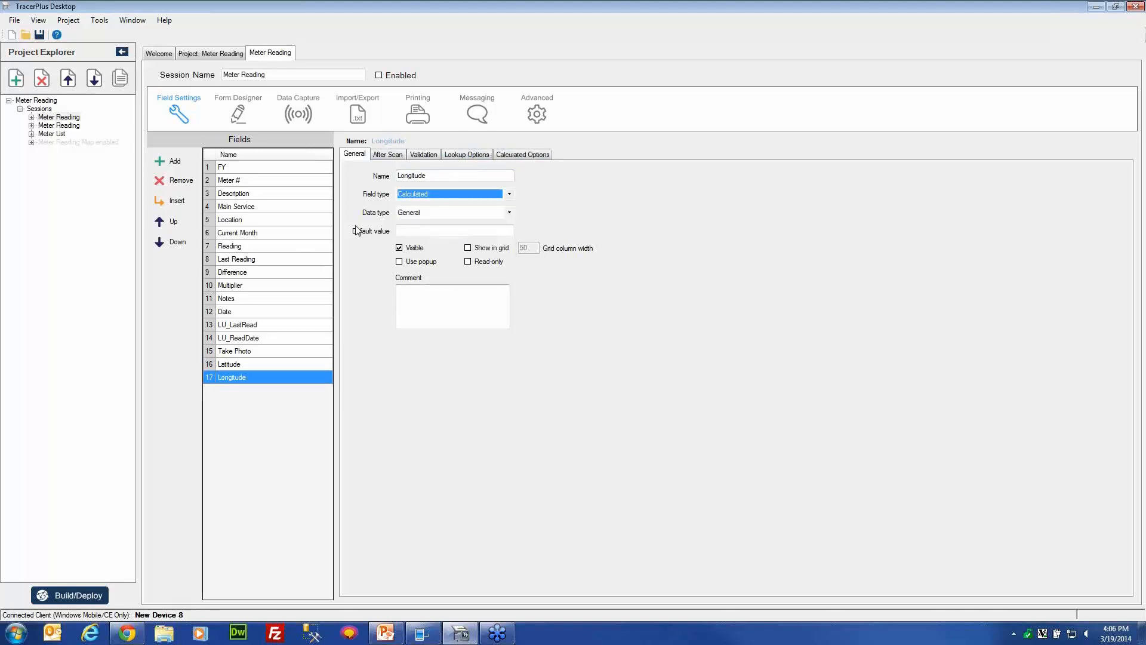
pyautogui.click(518, 154)
pyautogui.click(407, 187)
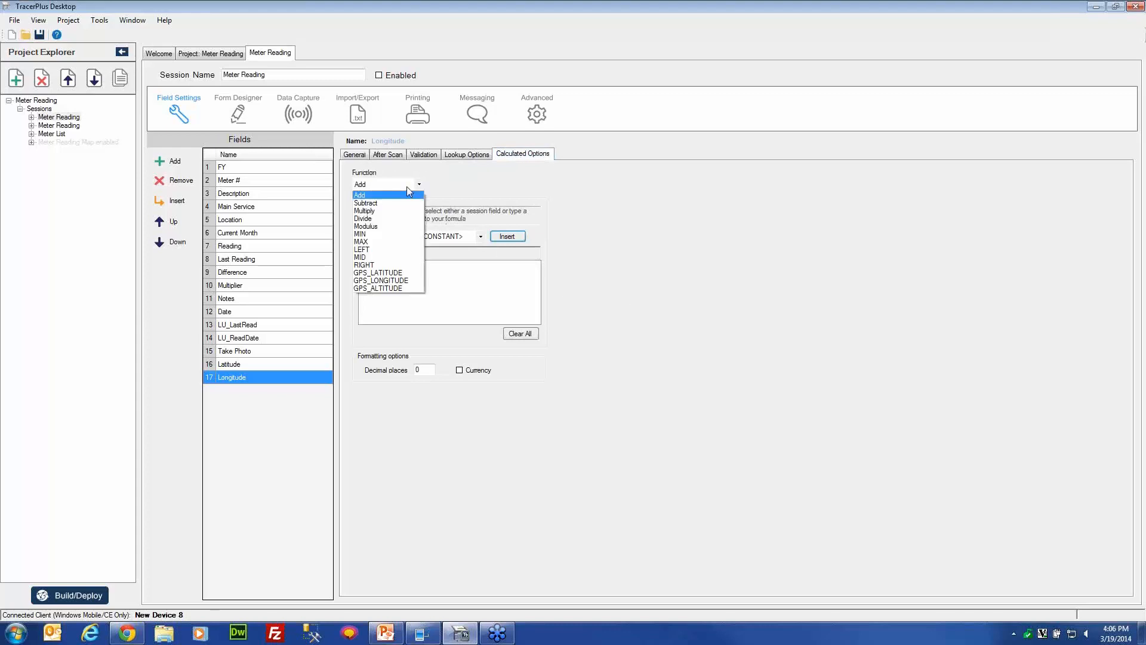
pyautogui.click(394, 280)
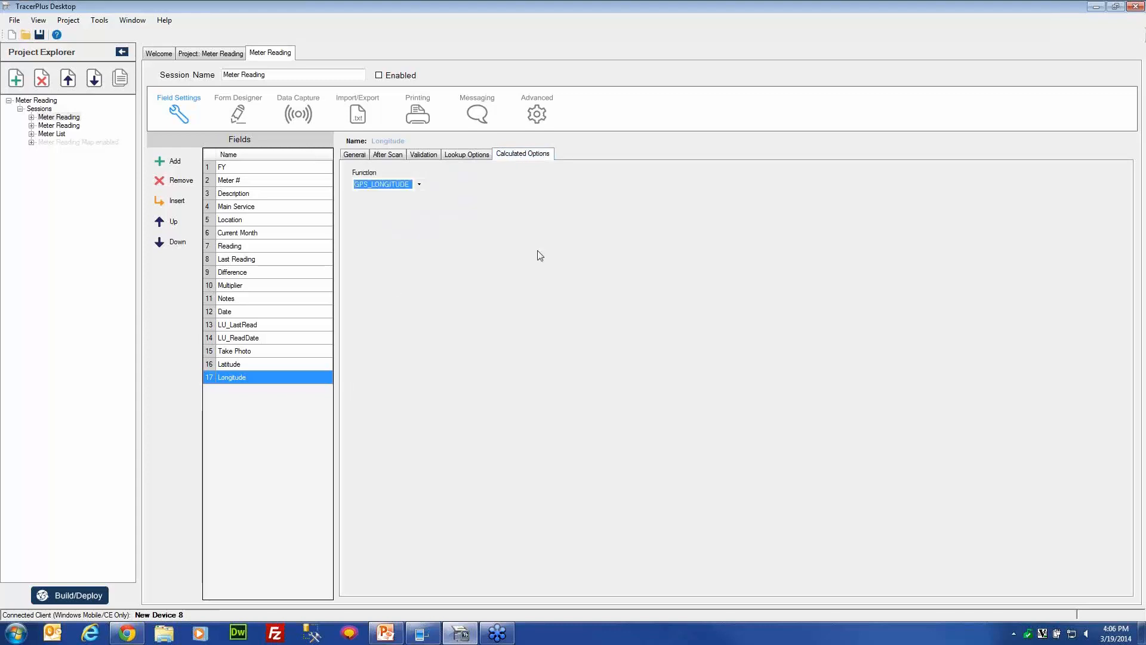
# Check the general, lookup and calculated settings of the new Latitude and Longitude fields.
pyautogui.click(353, 155)
pyautogui.click(277, 365)
pyautogui.click(279, 377)
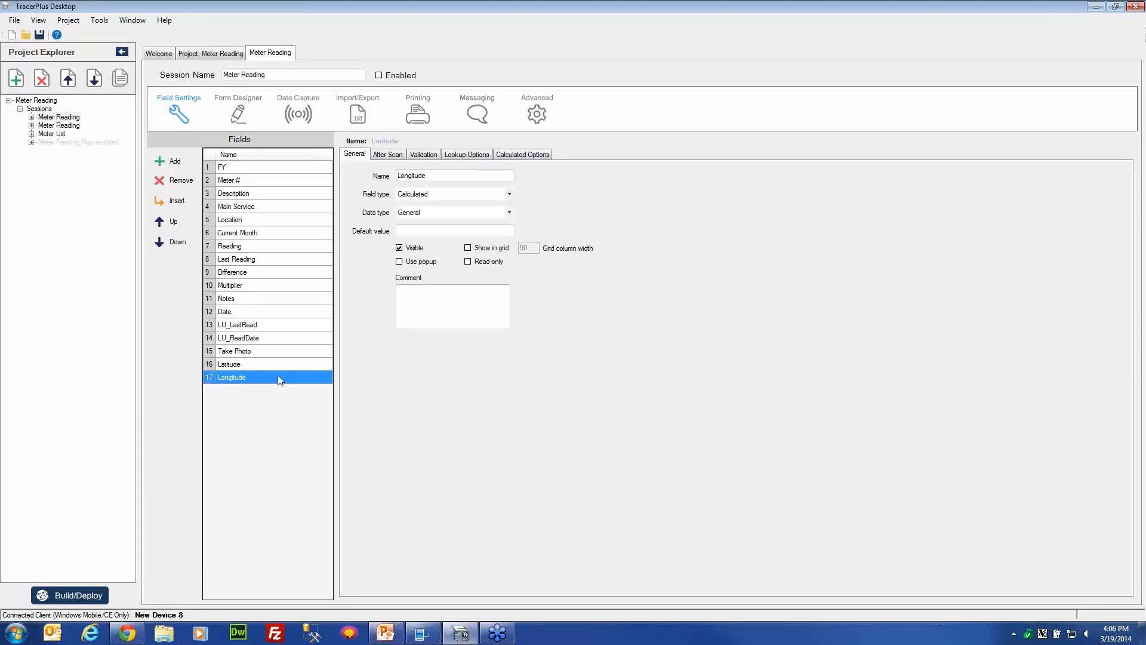
pyautogui.click(517, 155)
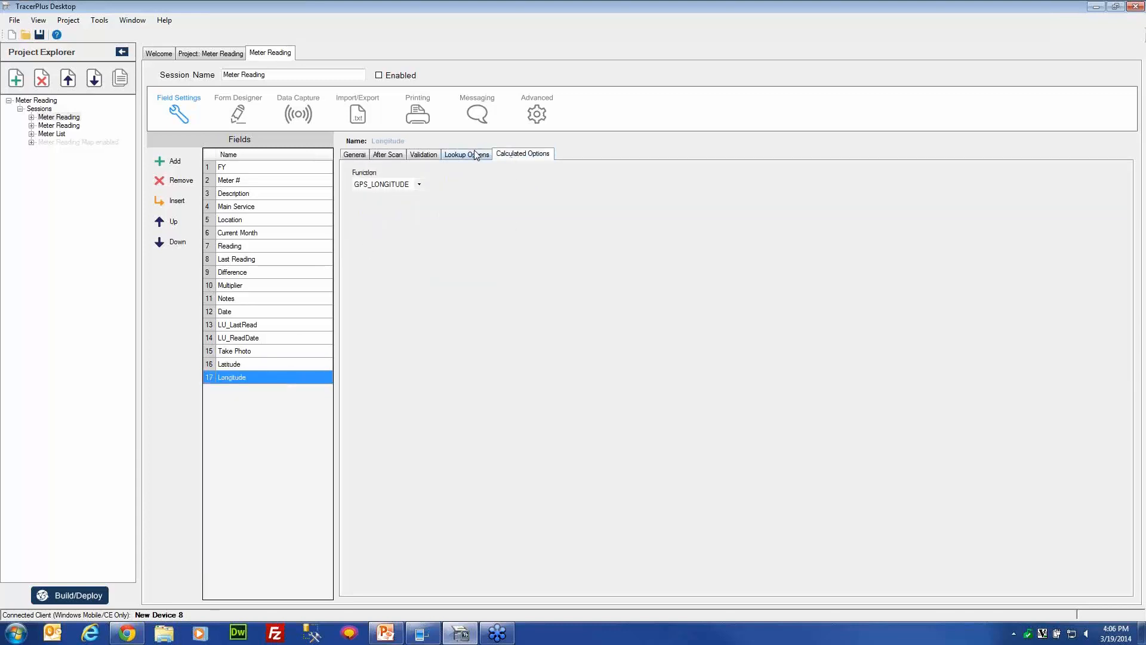
pyautogui.click(476, 155)
pyautogui.click(354, 154)
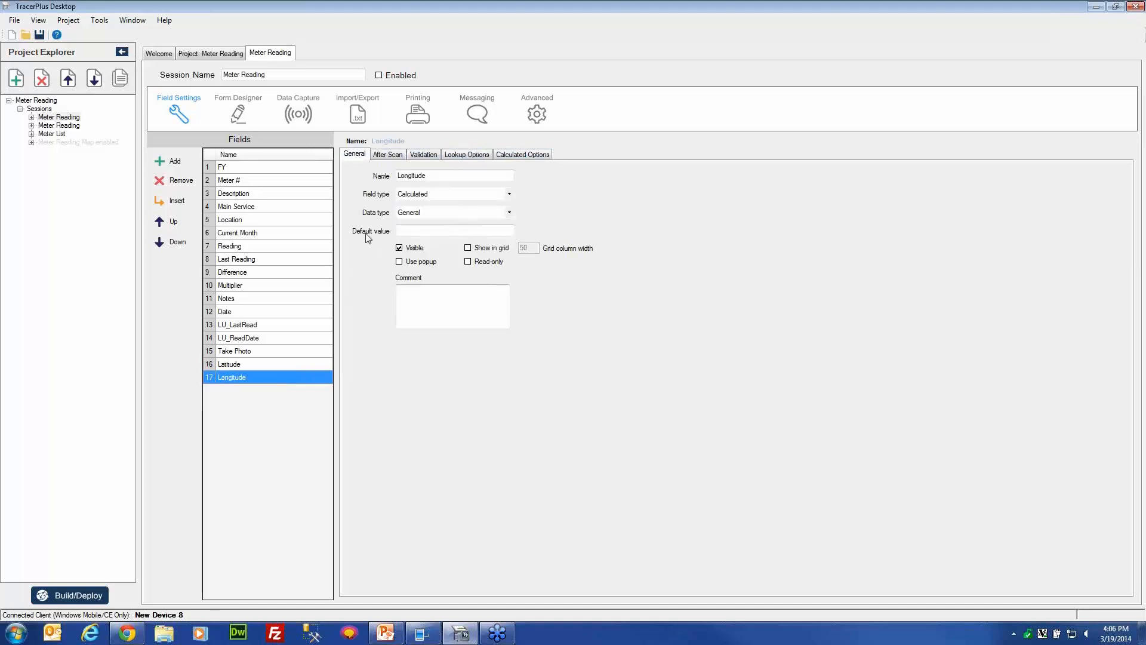
# On the form's Meter Reading tab, narrow the Notes box from its left edge and delete the Notes label.
pyautogui.click(238, 107)
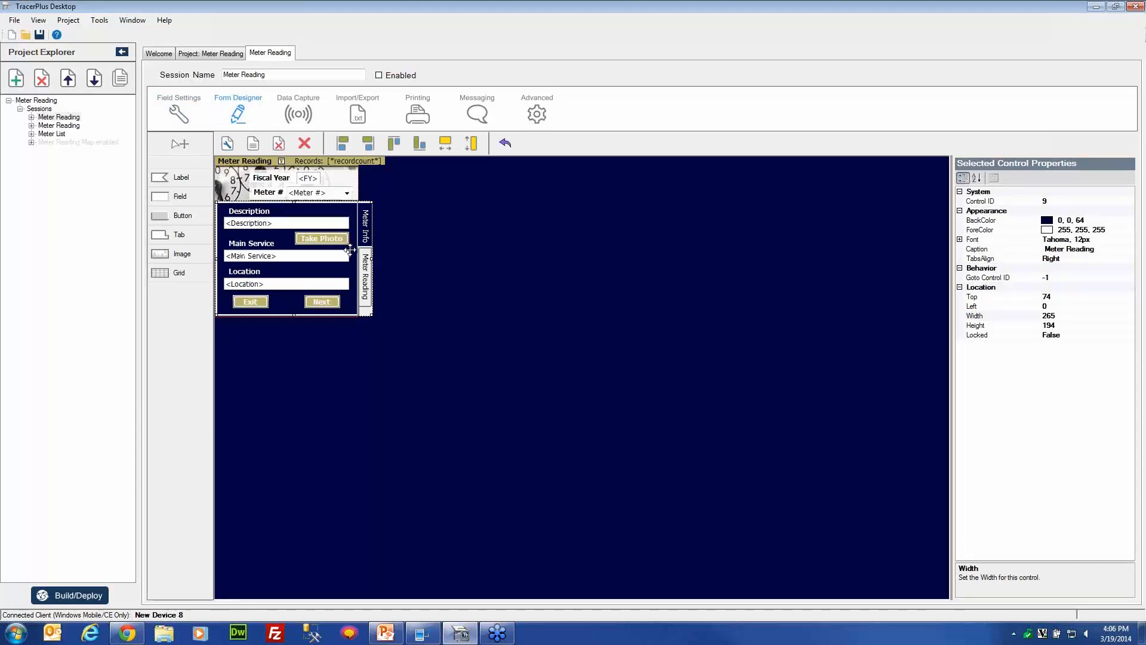
pyautogui.click(366, 263)
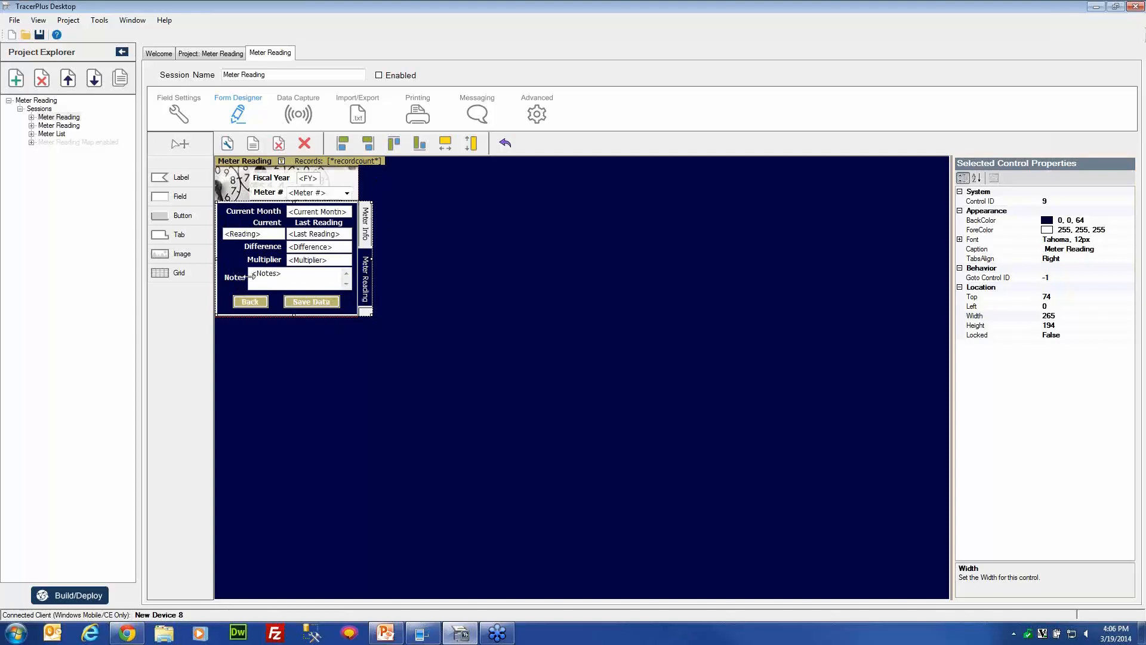
pyautogui.moveTo(245, 271); pyautogui.dragTo(284, 272)
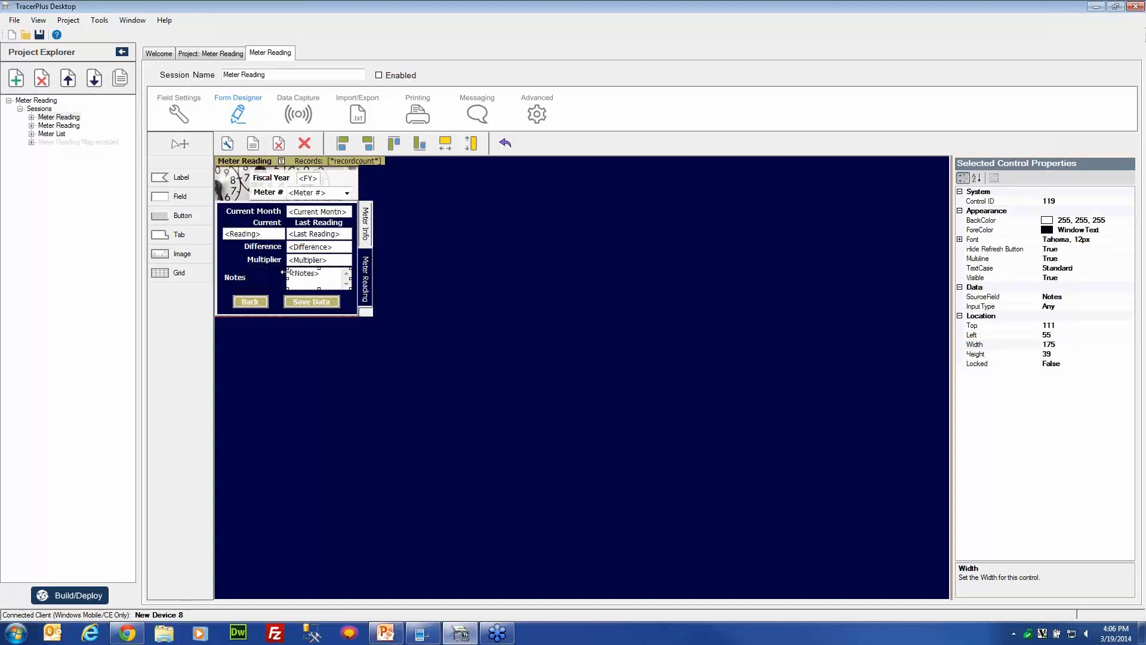
pyautogui.click(236, 276)
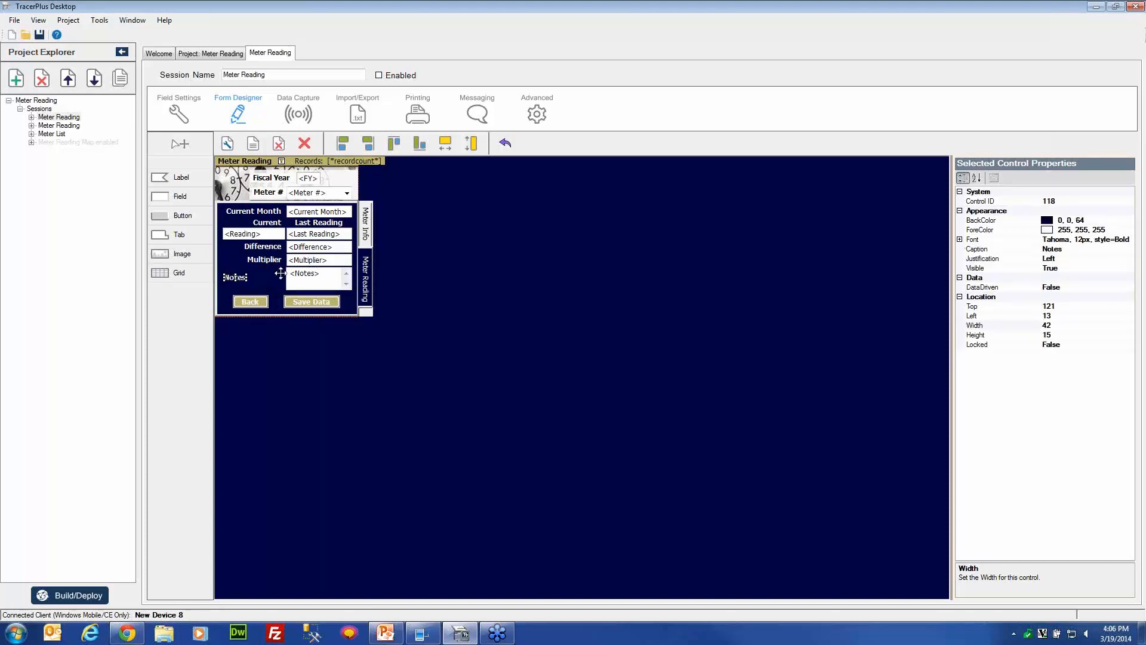
pyautogui.click(304, 142)
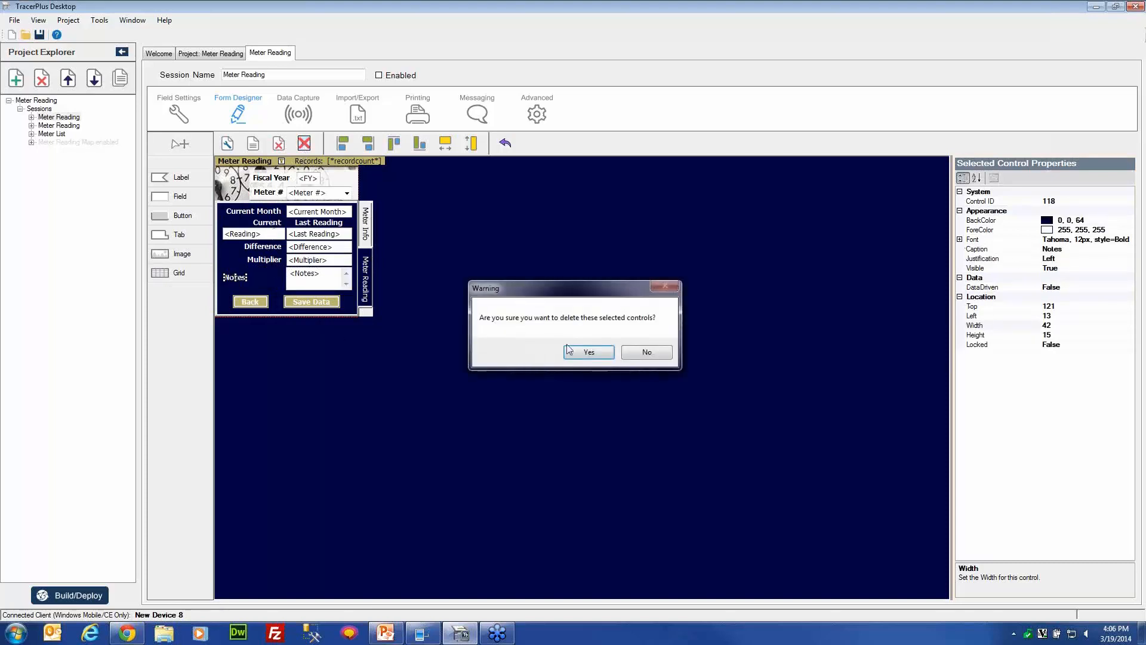
pyautogui.click(588, 352)
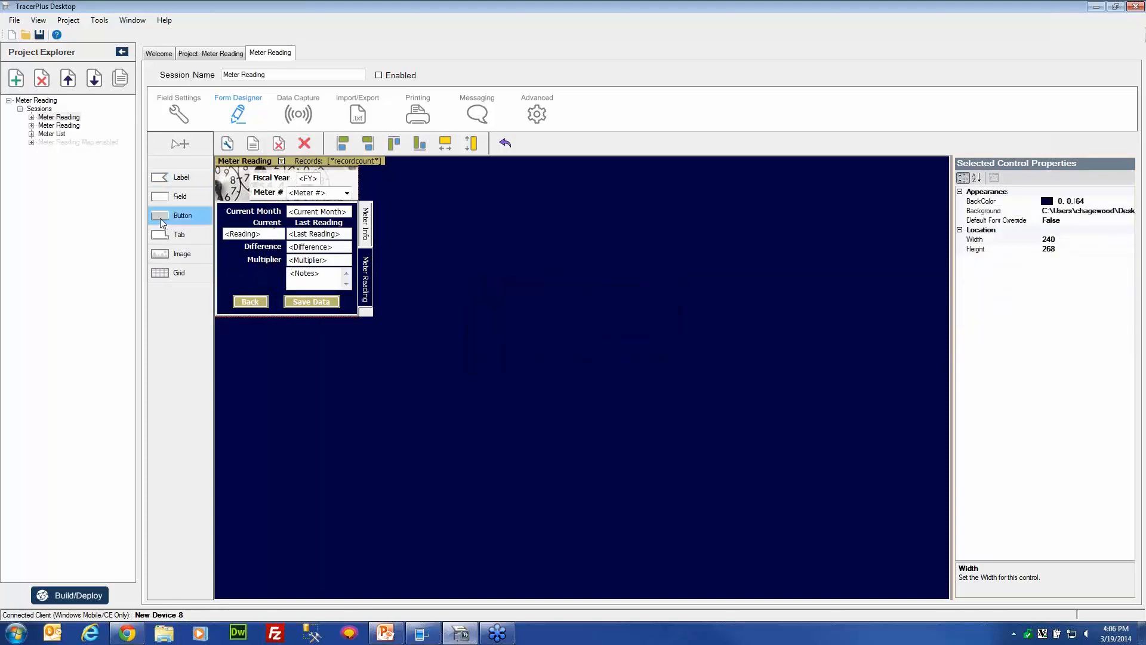
# Place two field controls one above the other in the free space beside the Notes box and align them.
pyautogui.click(167, 197)
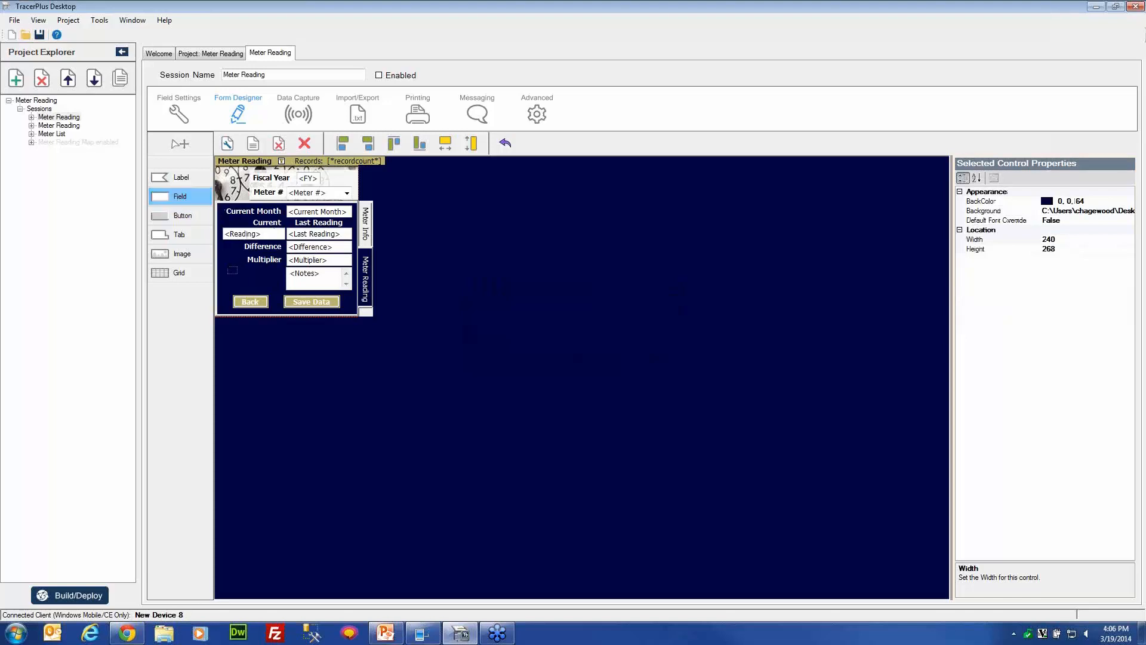
pyautogui.click(233, 271)
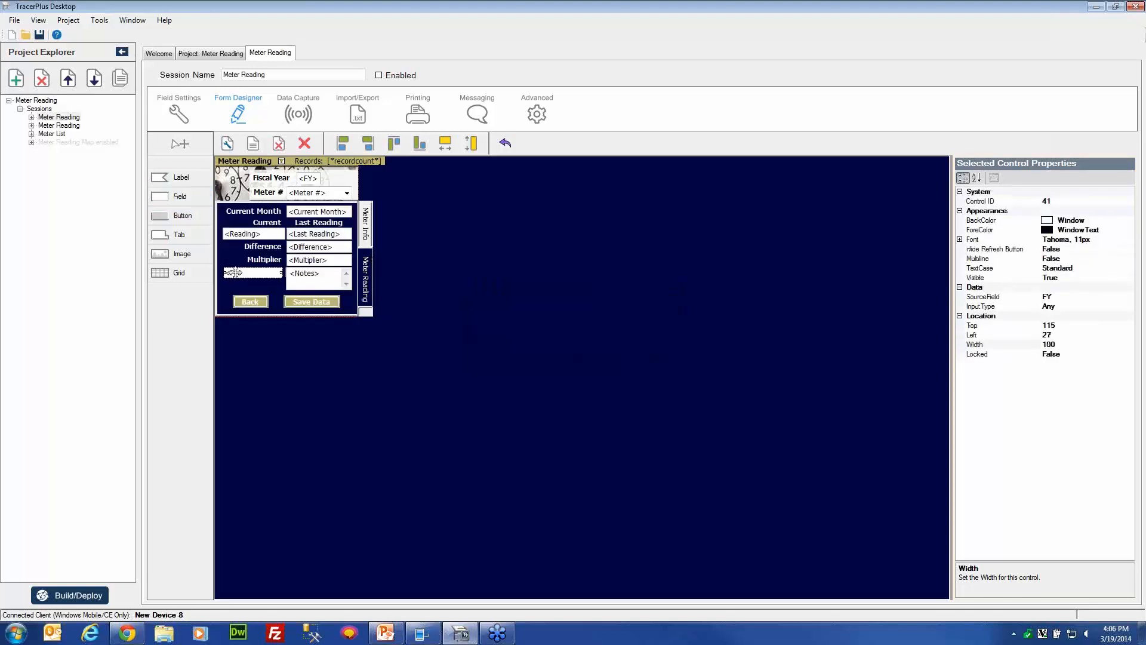
pyautogui.click(160, 197)
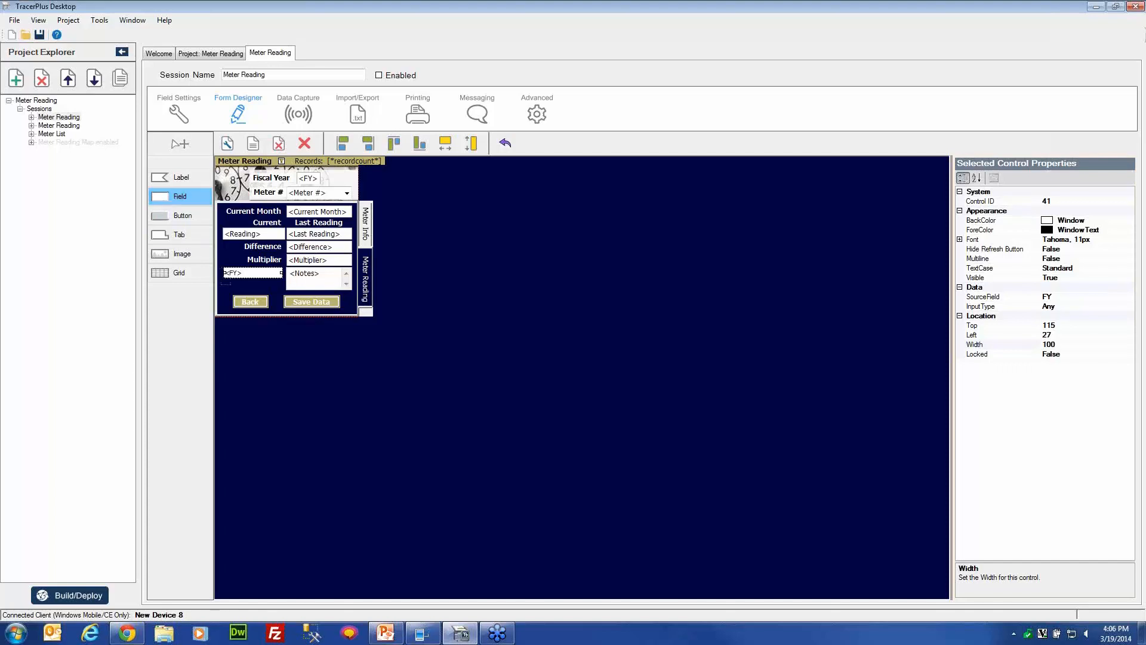
pyautogui.click(231, 285)
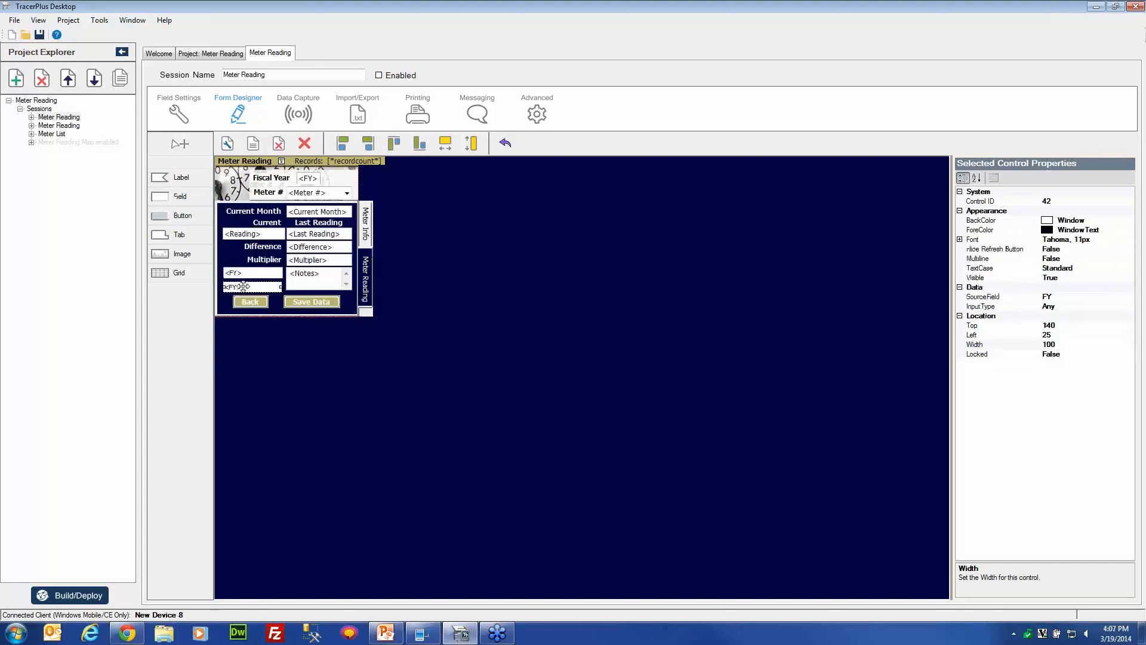
pyautogui.moveTo(245, 285); pyautogui.dragTo(243, 285)
# Set the source field of the upper new field control to Latitude.
pyautogui.click(267, 273)
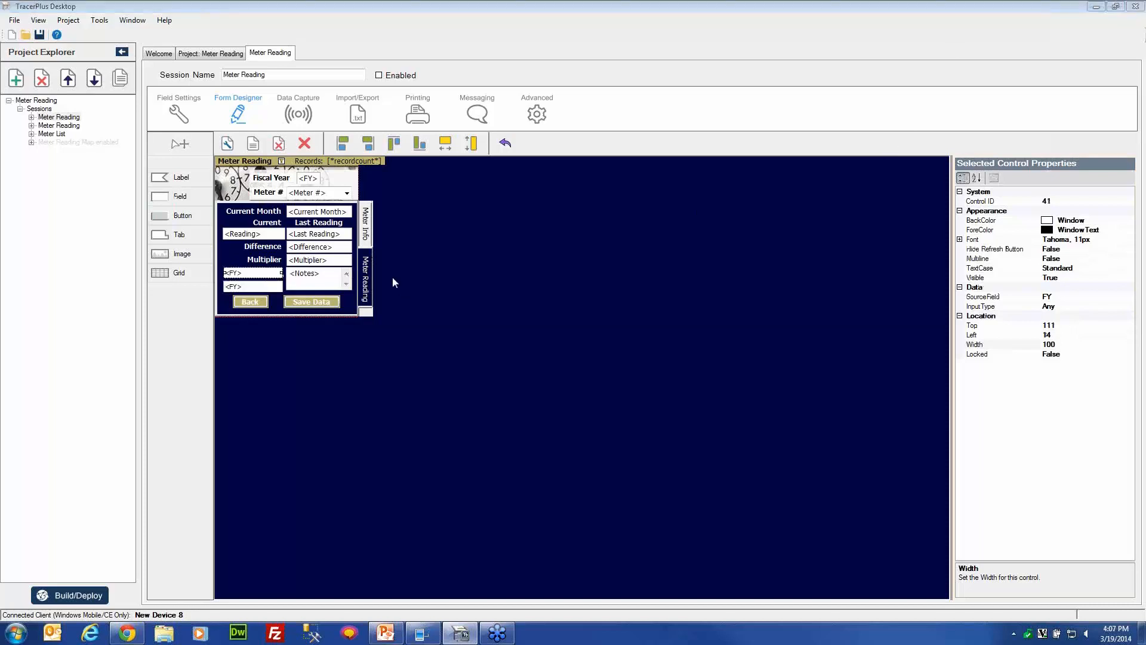
pyautogui.click(1082, 300)
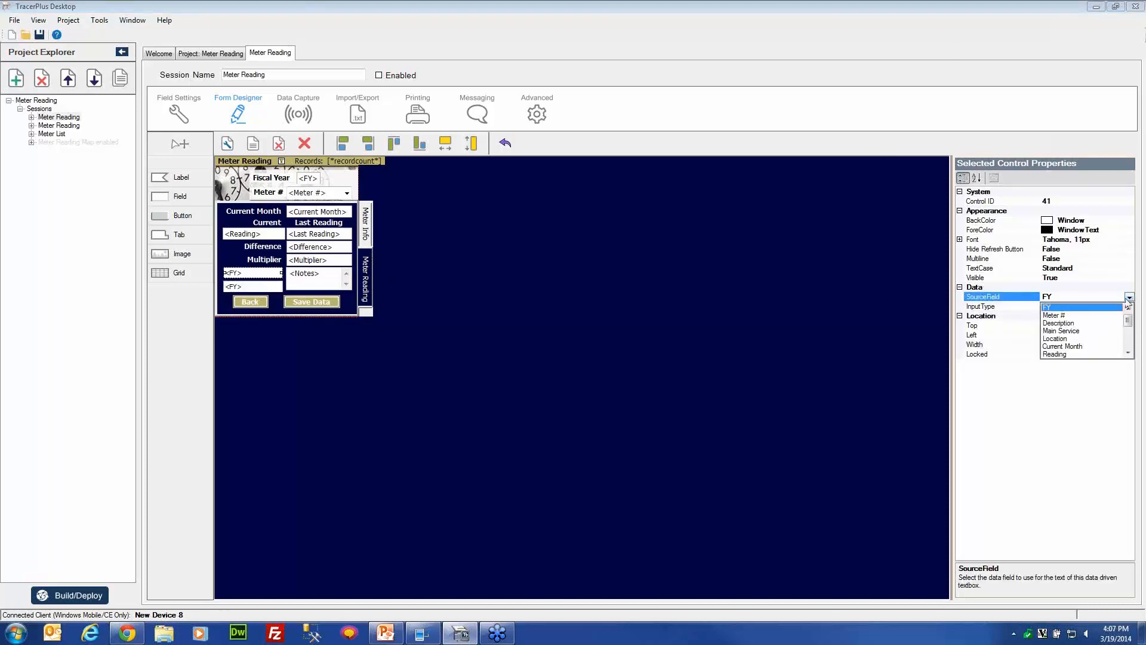
pyautogui.click(1129, 353)
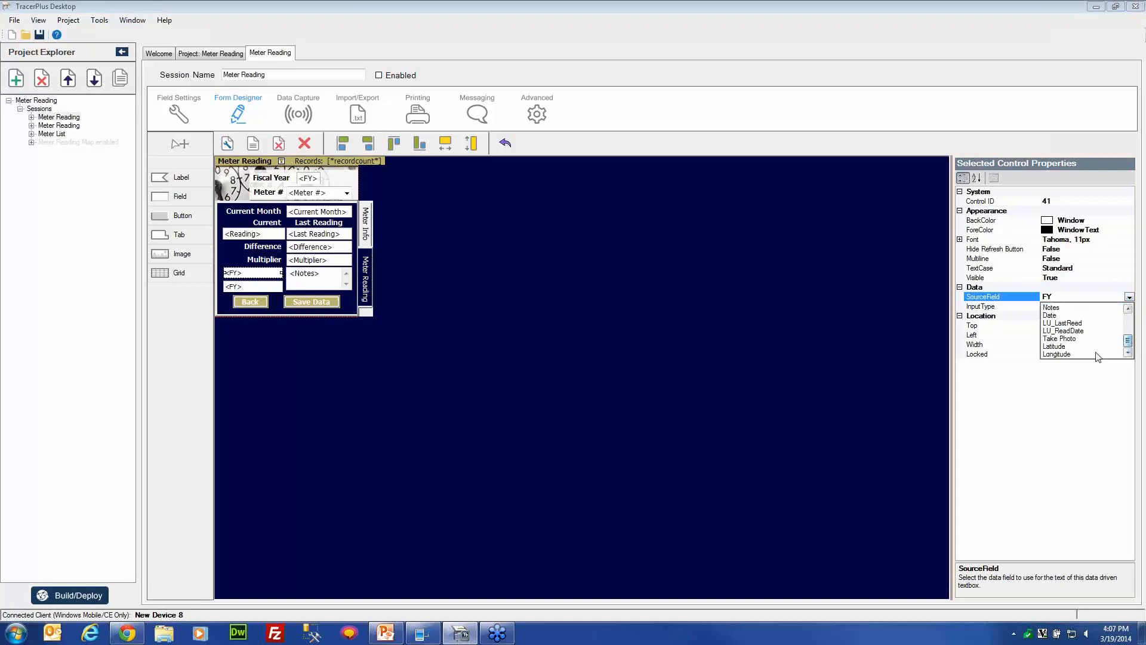
pyautogui.click(1054, 346)
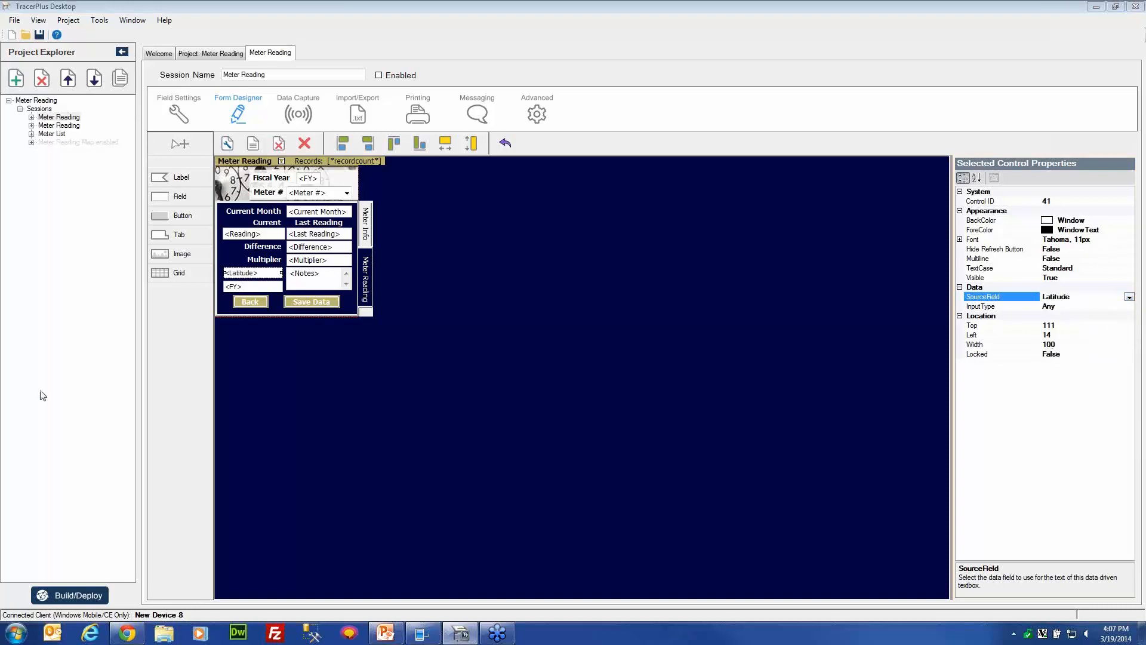
# Set the source field of the lower new field control to Longitude and check both coordinate controls.
pyautogui.click(250, 287)
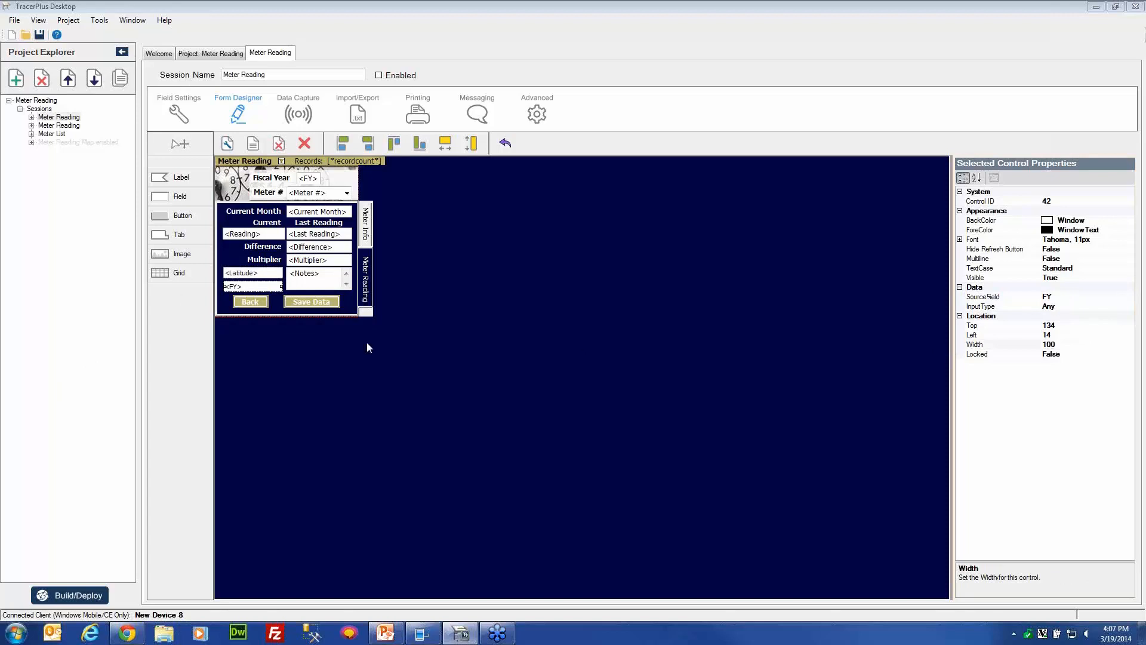
pyautogui.click(1074, 299)
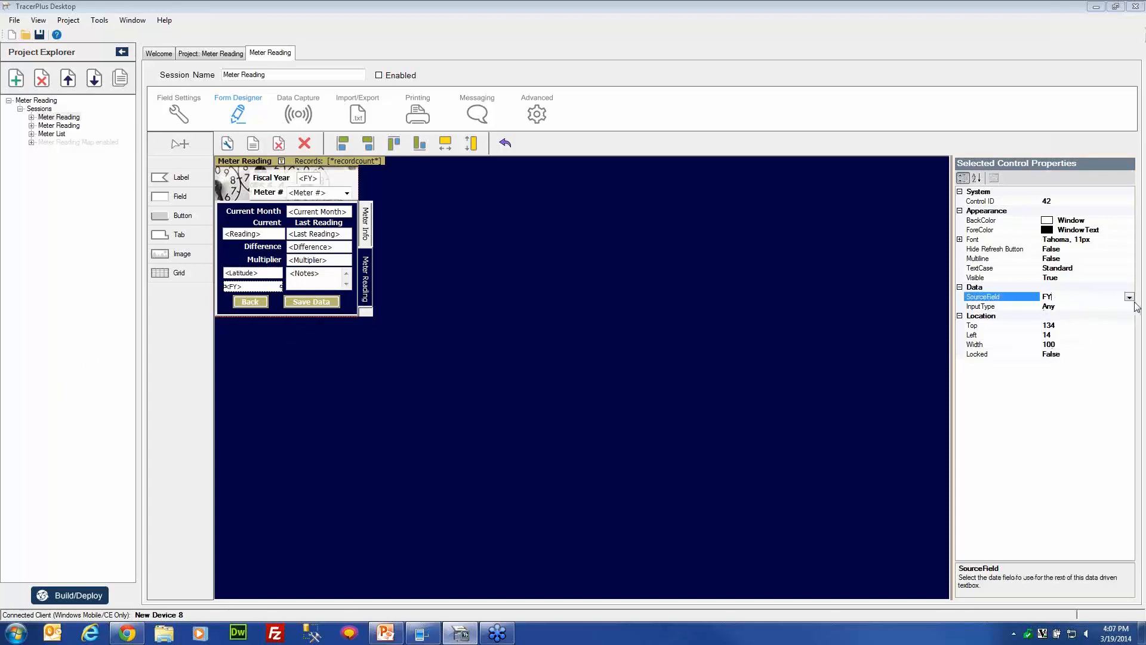
pyautogui.click(1129, 297)
pyautogui.moveTo(1129, 309); pyautogui.dragTo(1133, 353)
pyautogui.click(1060, 354)
pyautogui.click(240, 274)
pyautogui.click(244, 286)
pyautogui.click(249, 270)
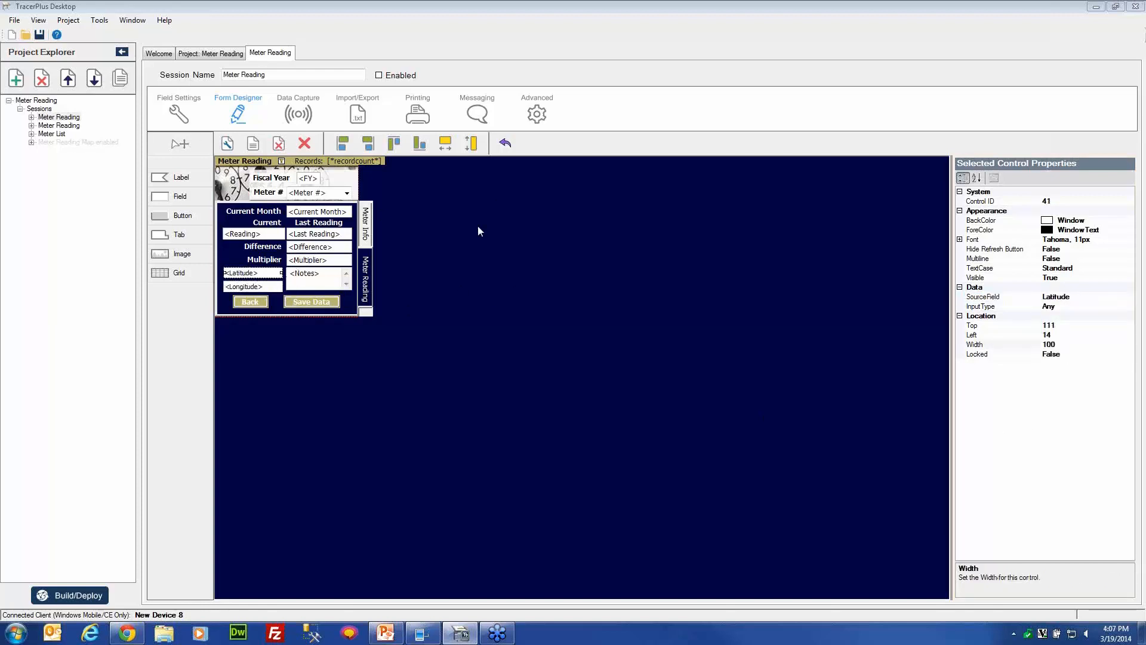
pyautogui.click(281, 286)
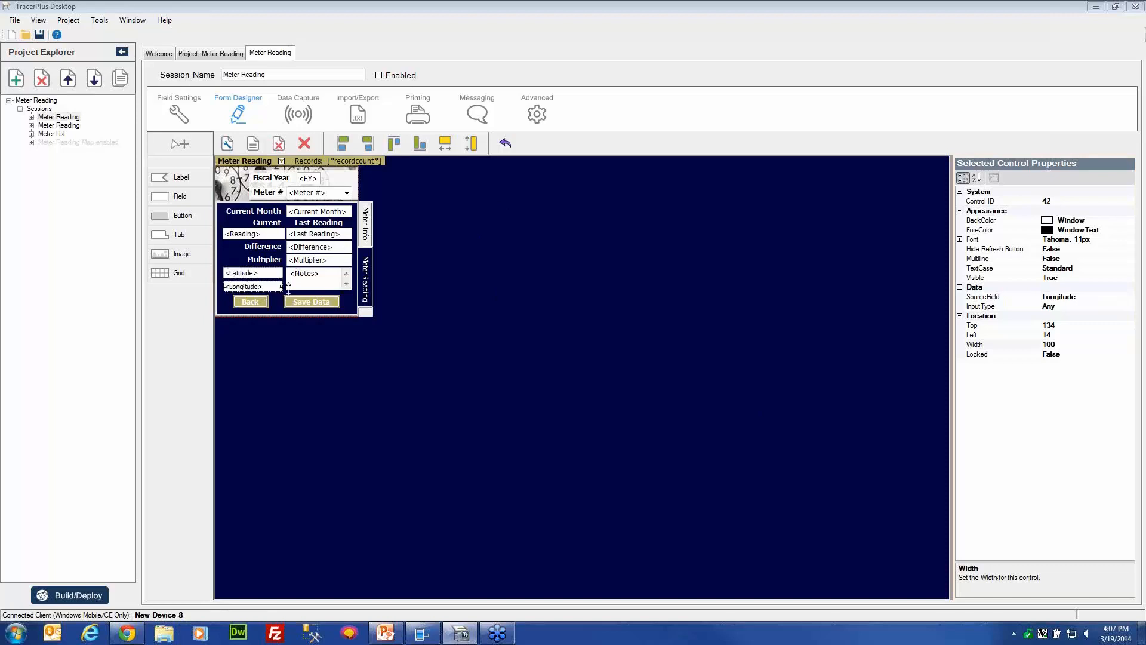
# Build and deploy the project to the connected Windows Mobile client.
pyautogui.click(93, 591)
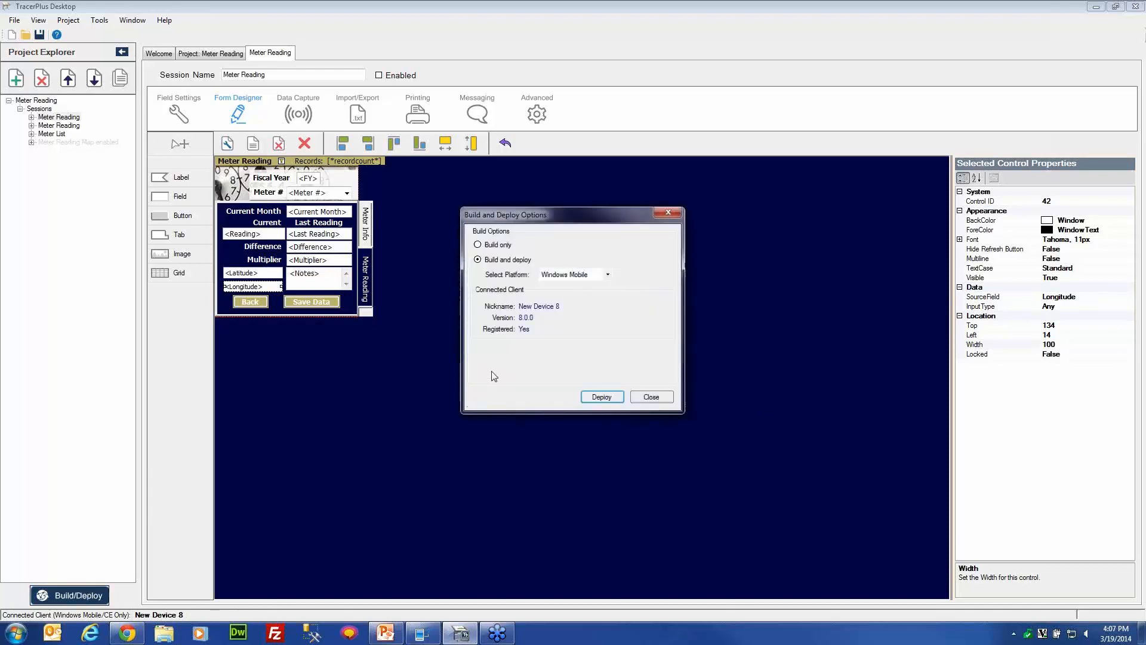
pyautogui.click(598, 396)
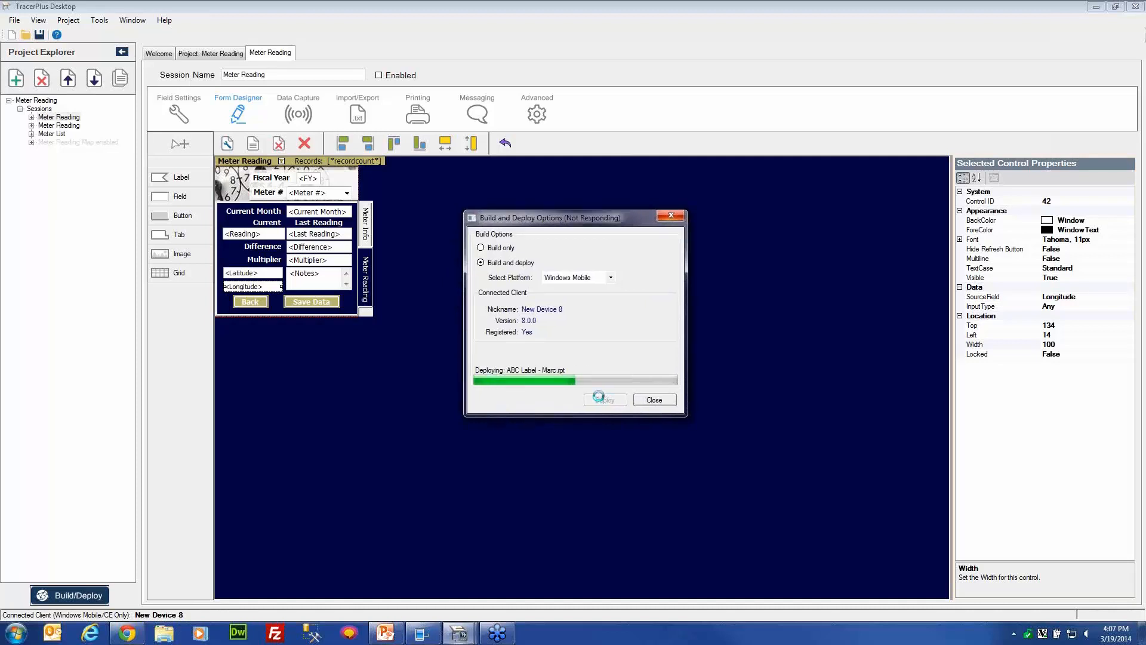
pyautogui.click(649, 398)
# Switch to MyMobiler, open the Meter Reading session on the device, enter meter number 123 and advance to the reading page.
pyautogui.click(429, 634)
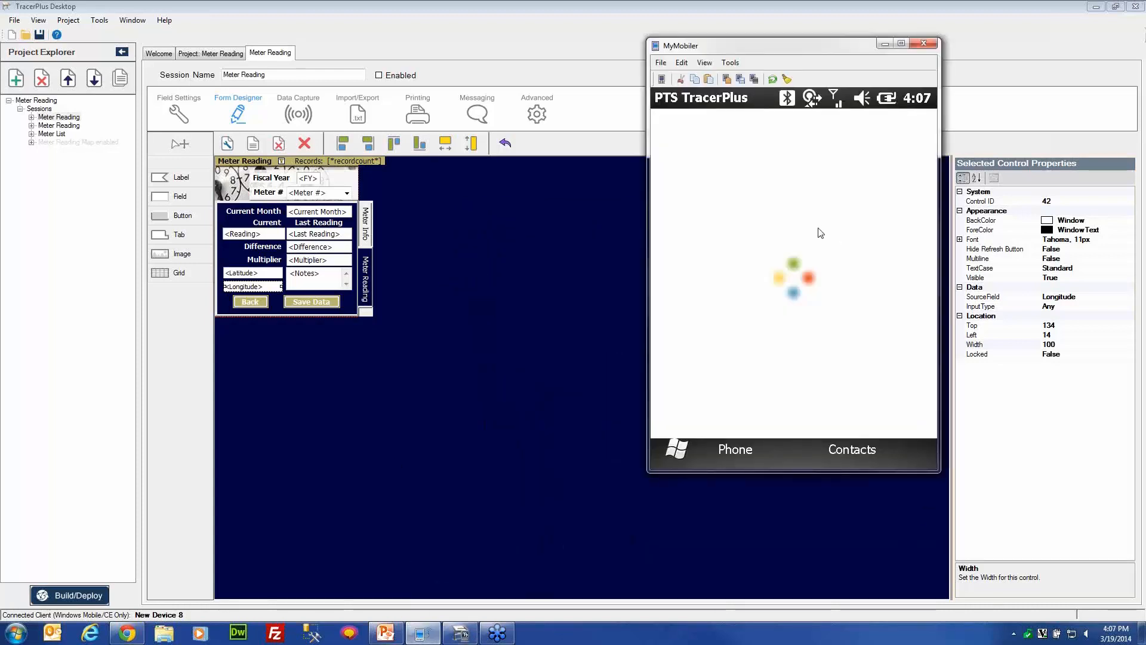
pyautogui.moveTo(700, 50); pyautogui.dragTo(581, 50)
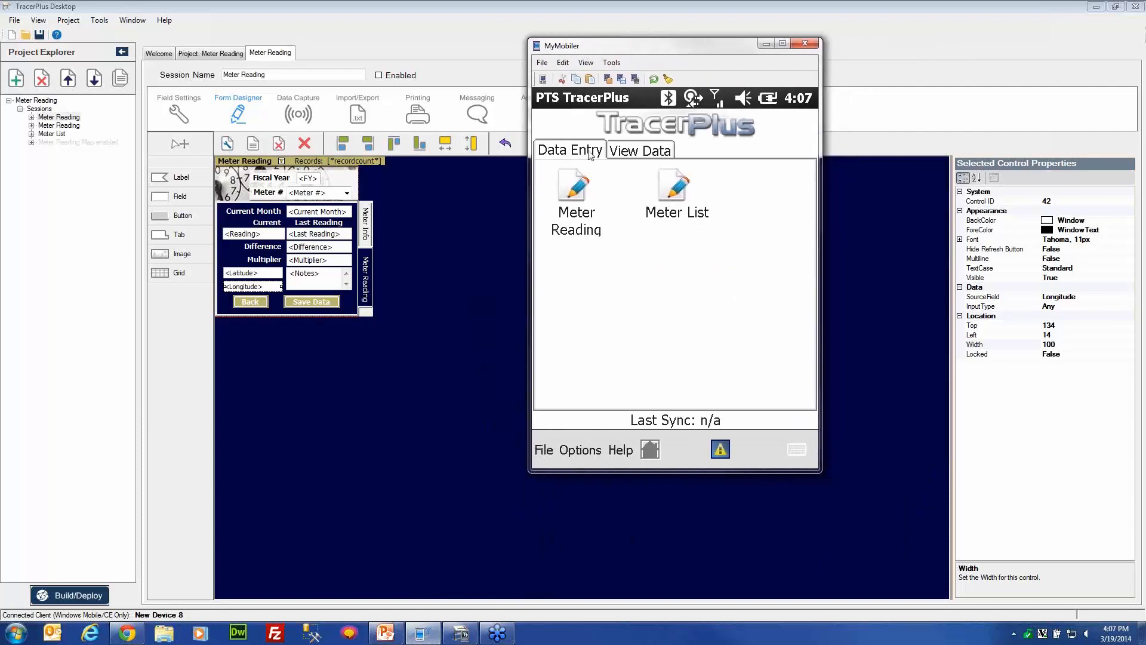
pyautogui.click(576, 196)
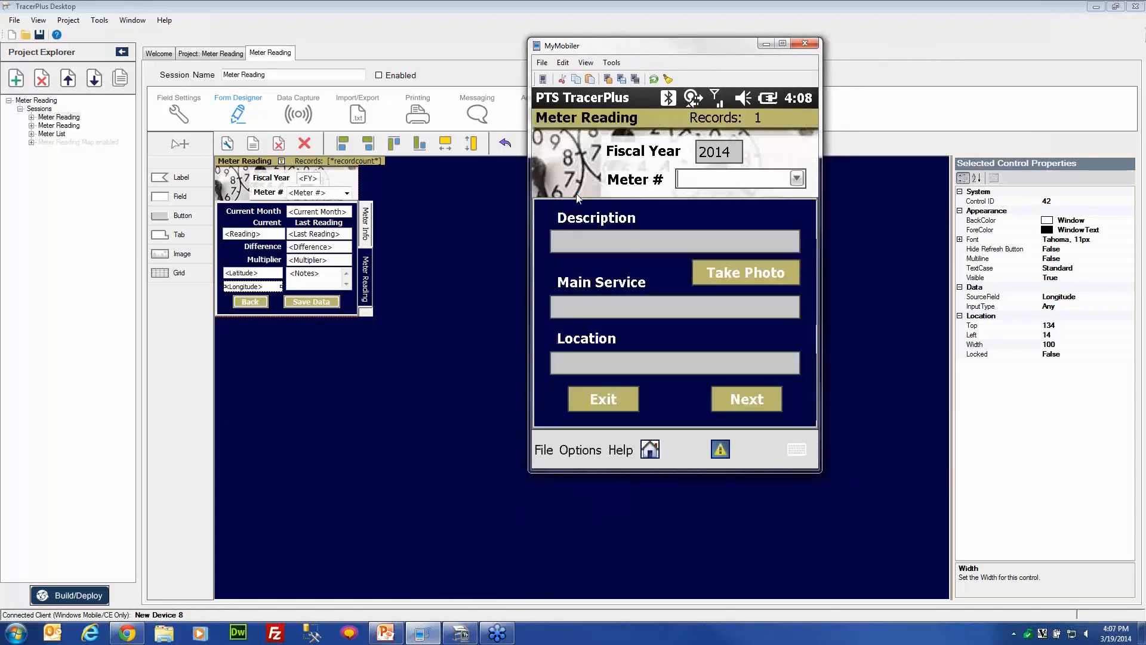
pyautogui.write('123')
pyautogui.press('Tab')
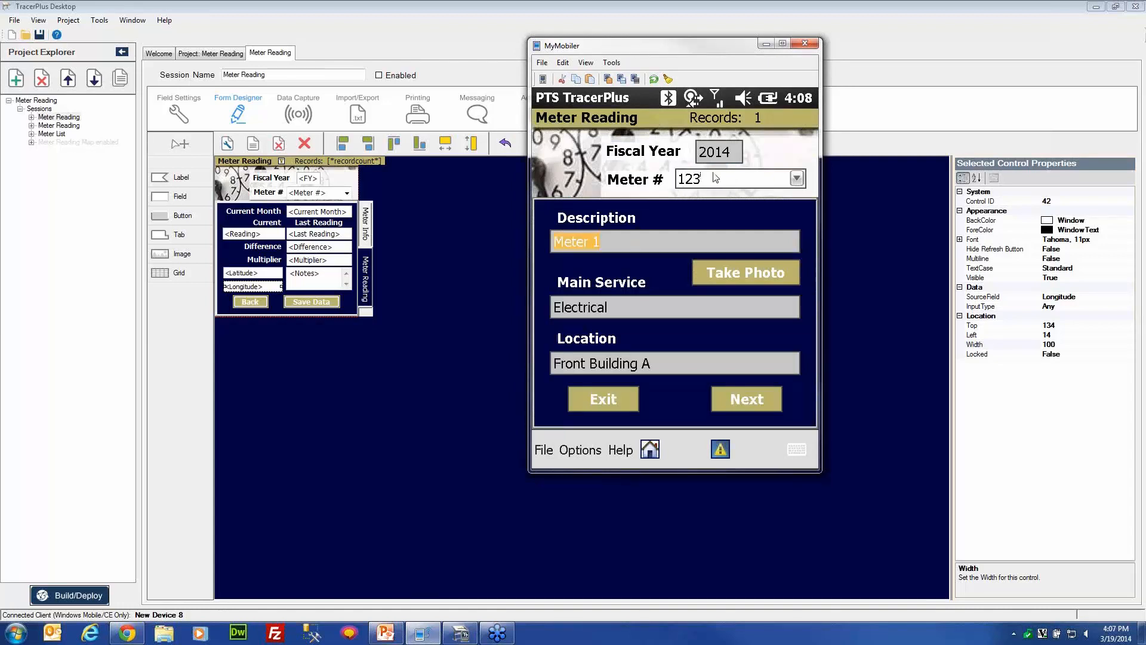
pyautogui.click(729, 406)
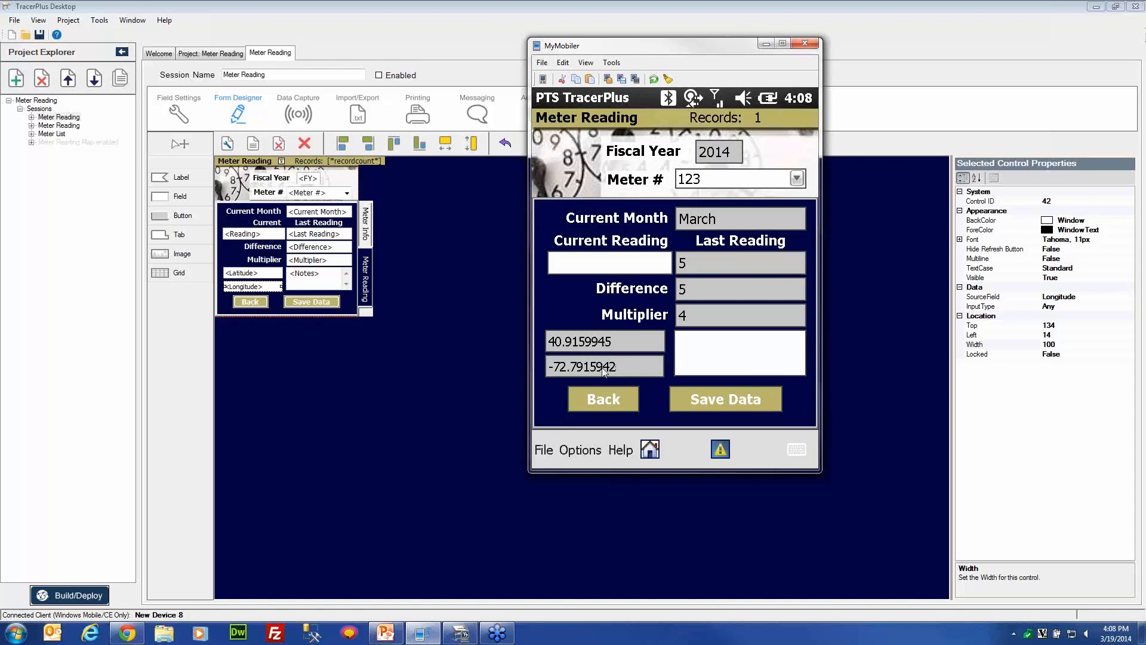
# Enter a current reading of 6 for the meter on the device.
pyautogui.click(600, 259)
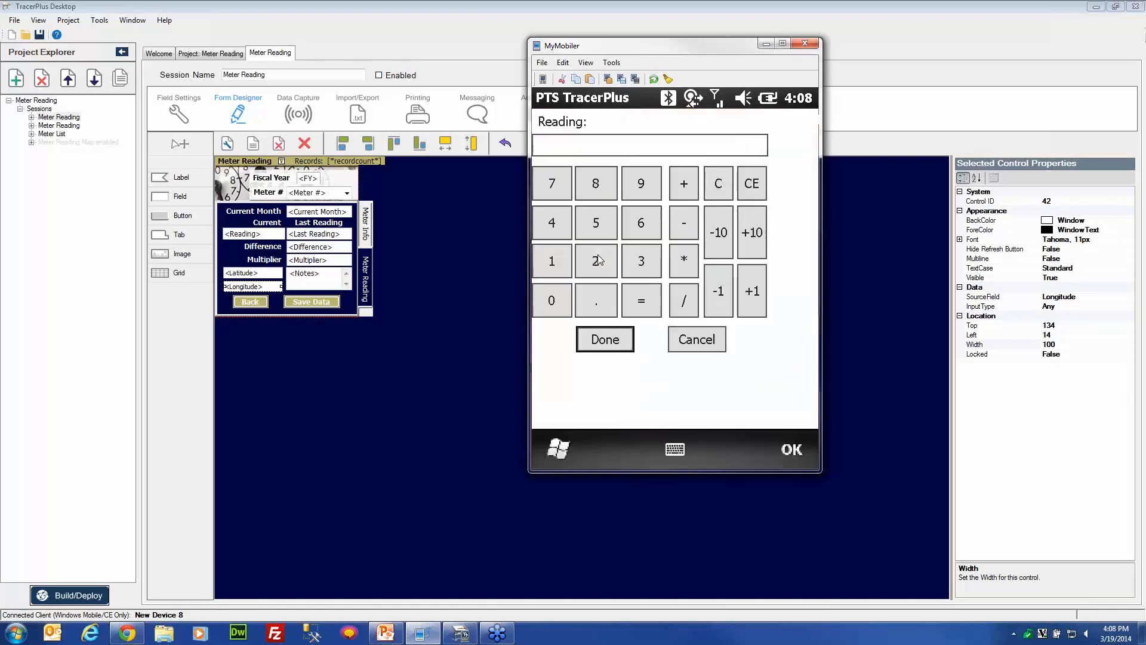
pyautogui.click(641, 223)
pyautogui.click(611, 344)
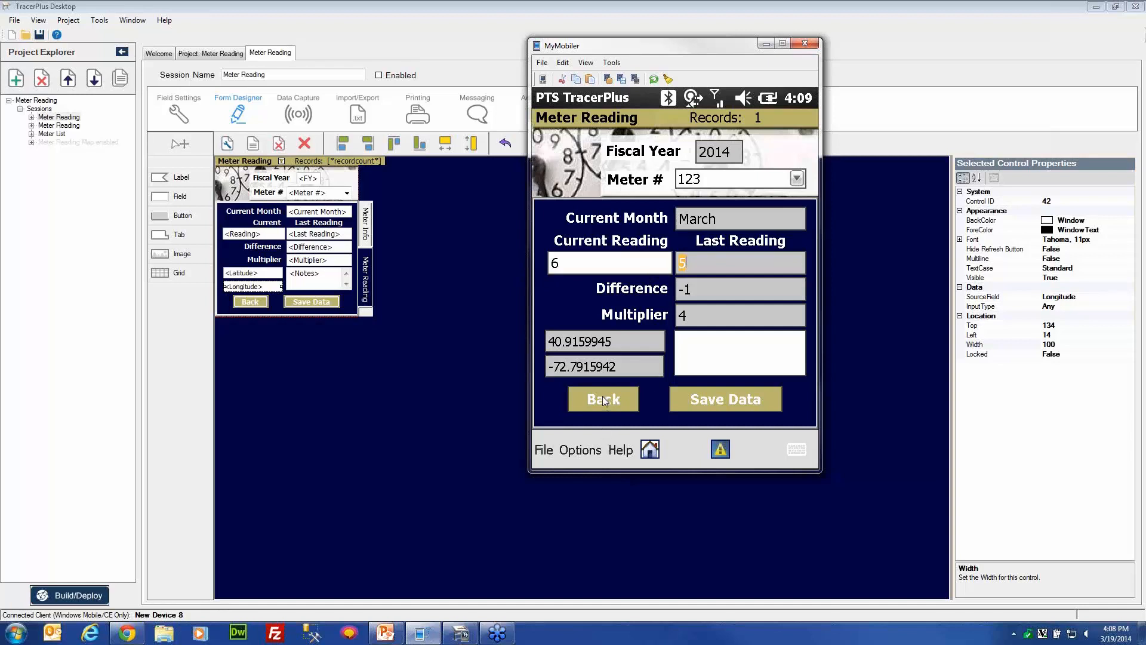
# Exit the TracerPlus client running on the device.
pyautogui.click(563, 450)
pyautogui.click(545, 453)
pyautogui.click(545, 452)
pyautogui.click(575, 394)
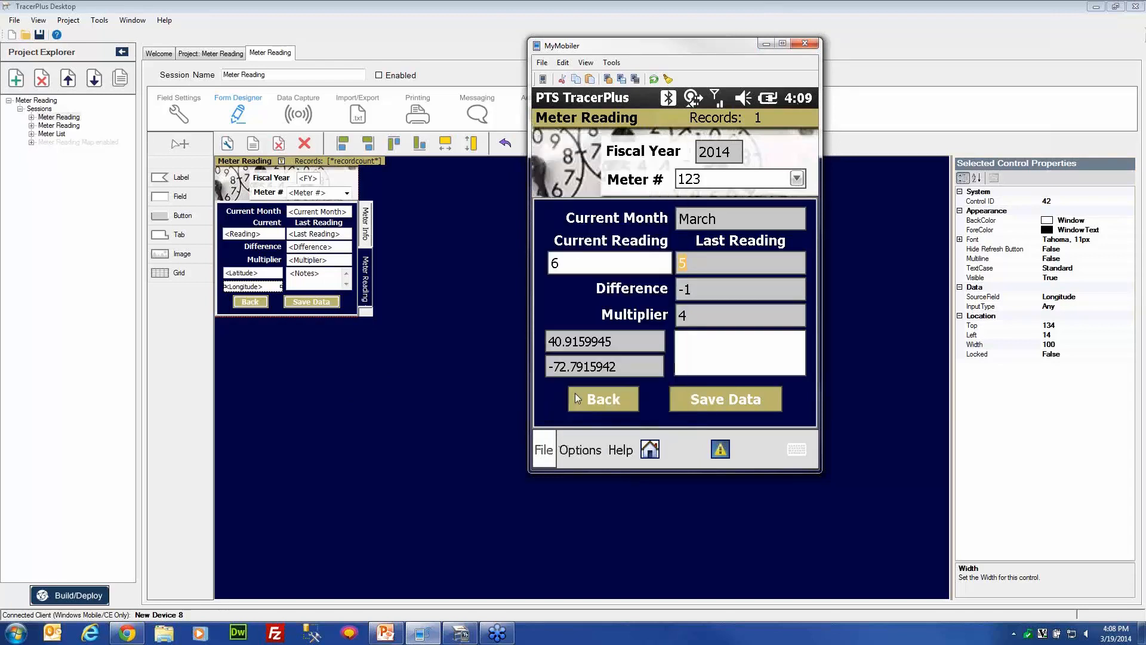
# In TracerPlus Desktop, open and enable the Meter Reading Map enabled session and deploy the project to the Windows Mobile client.
pyautogui.click(299, 404)
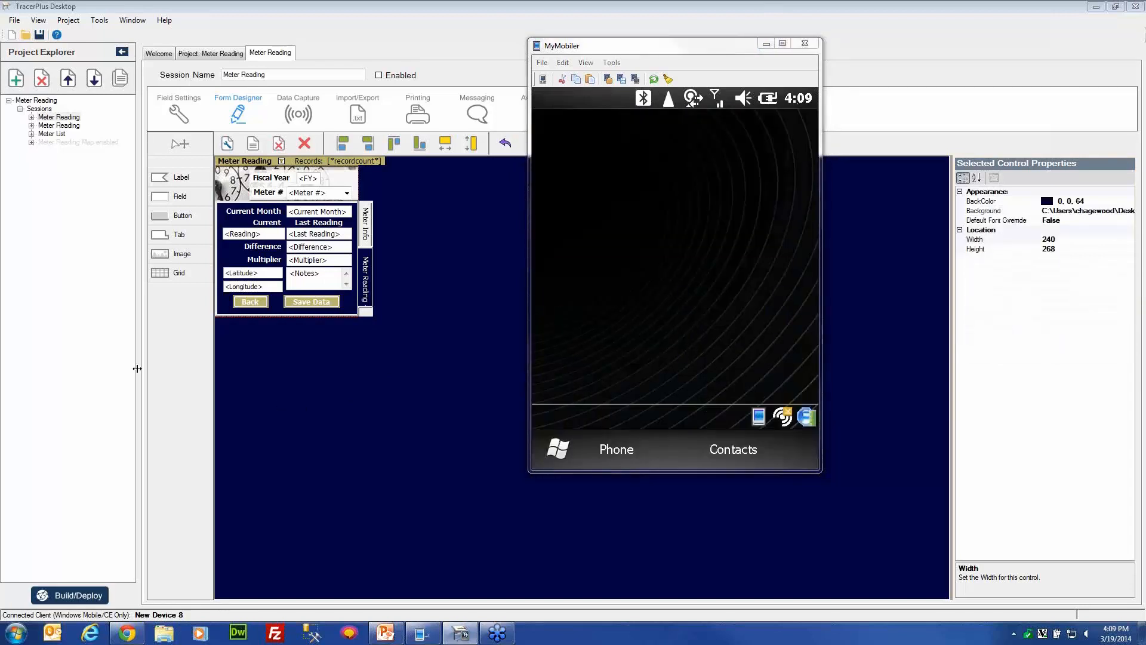
pyautogui.doubleClick(43, 143)
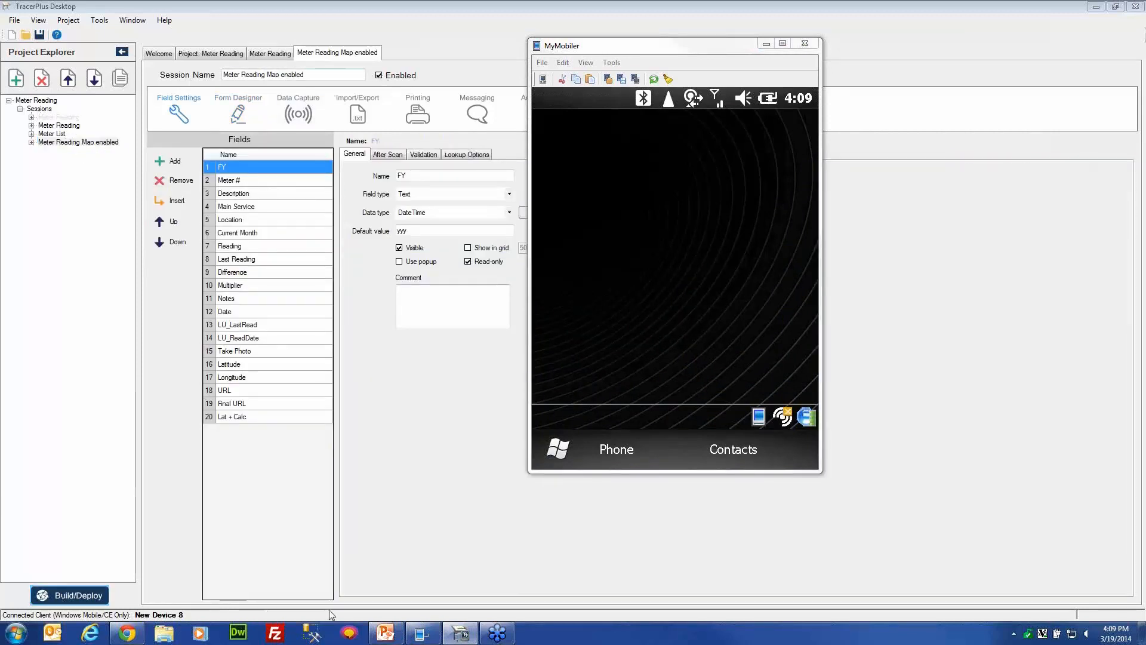
pyautogui.moveTo(500, 214); pyautogui.dragTo(316, 190)
pyautogui.click(412, 373)
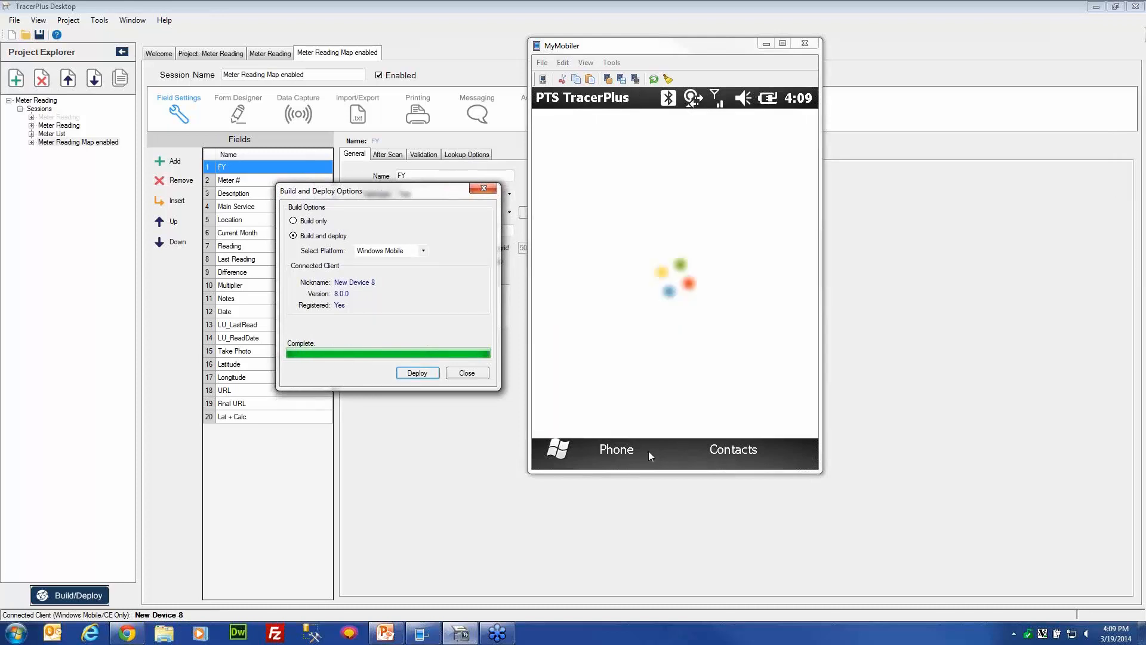
pyautogui.click(467, 373)
# On the device, open the map-enabled Meter Reading session, enter meter number 123 and show the map of its GPS coordinates.
pyautogui.click(764, 189)
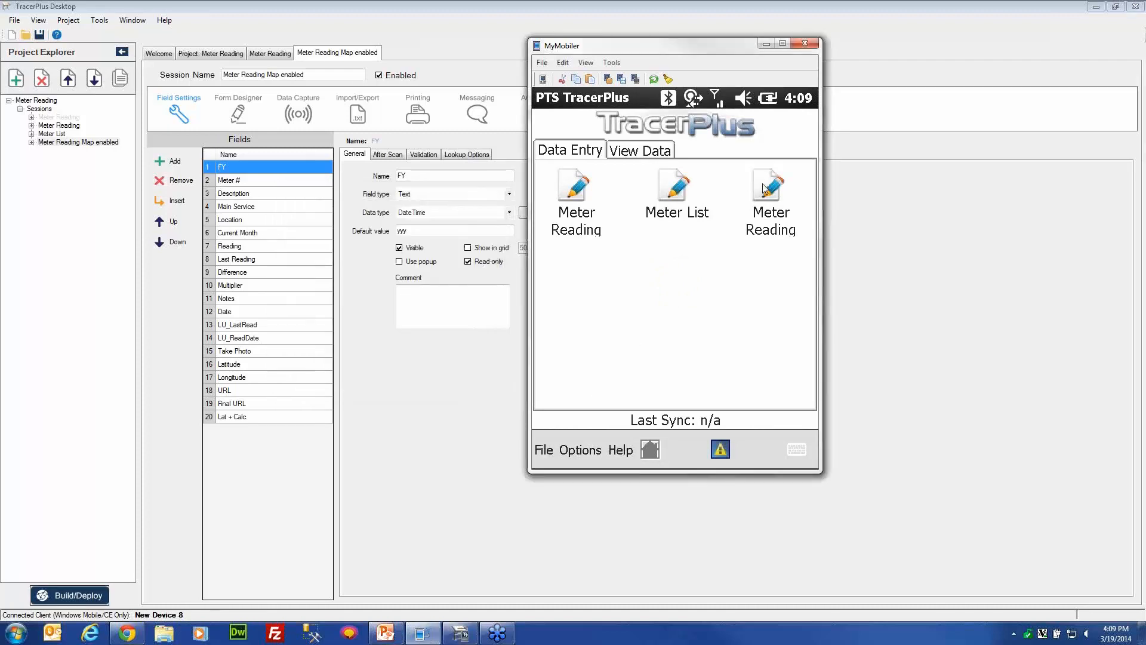
pyautogui.click(764, 188)
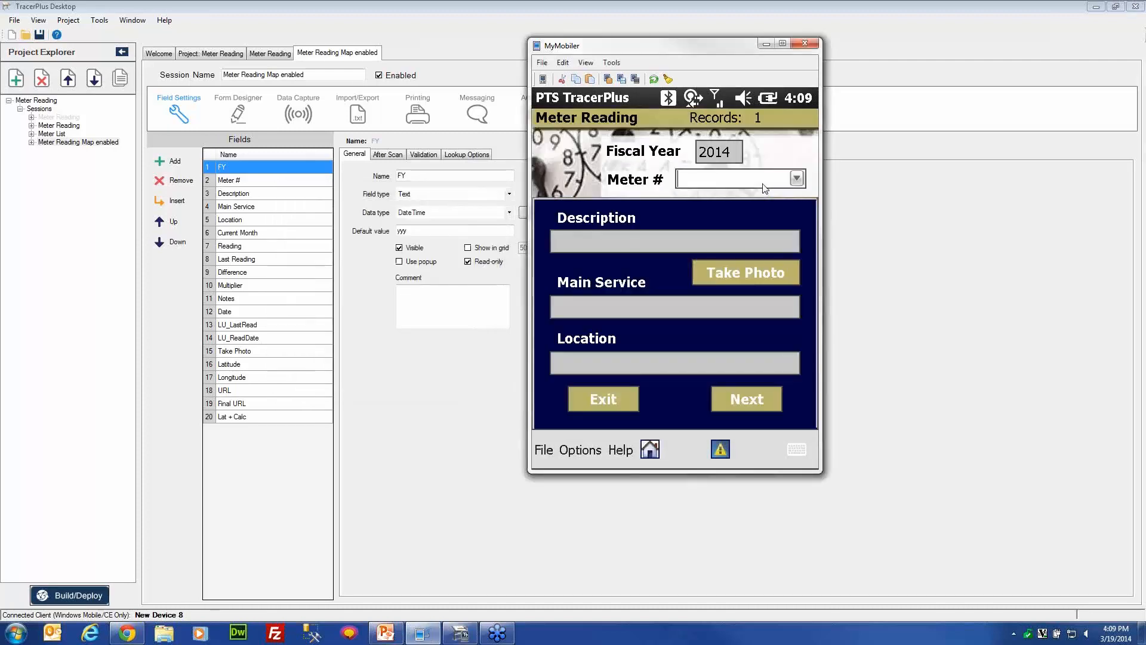
pyautogui.write('123')
pyautogui.press('Tab')
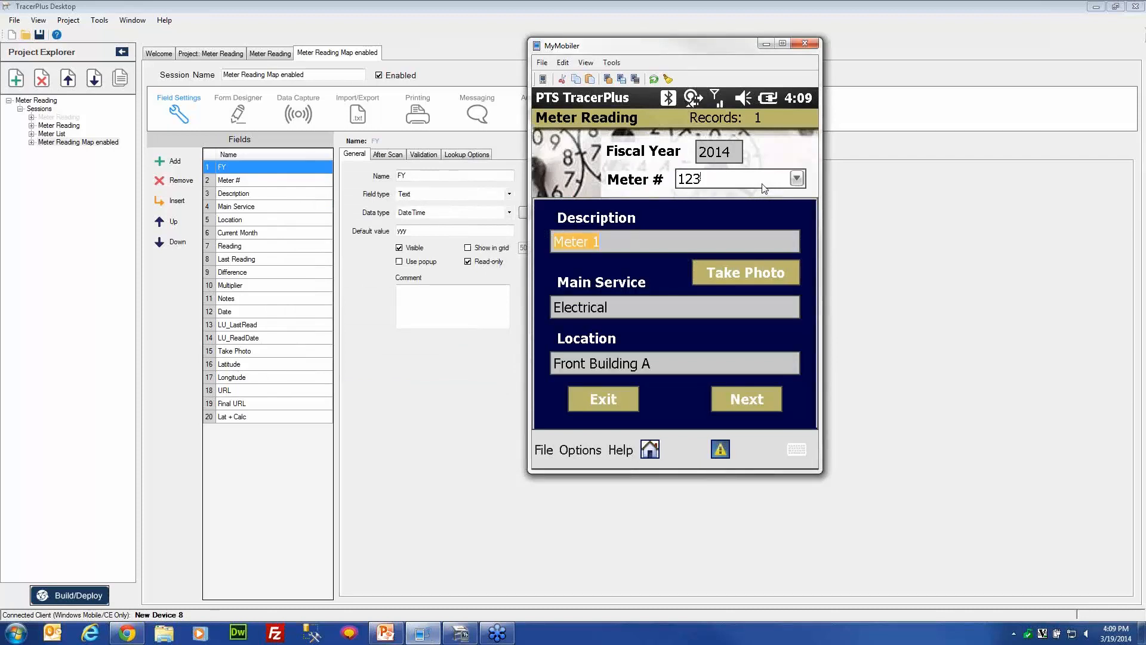
pyautogui.click(753, 399)
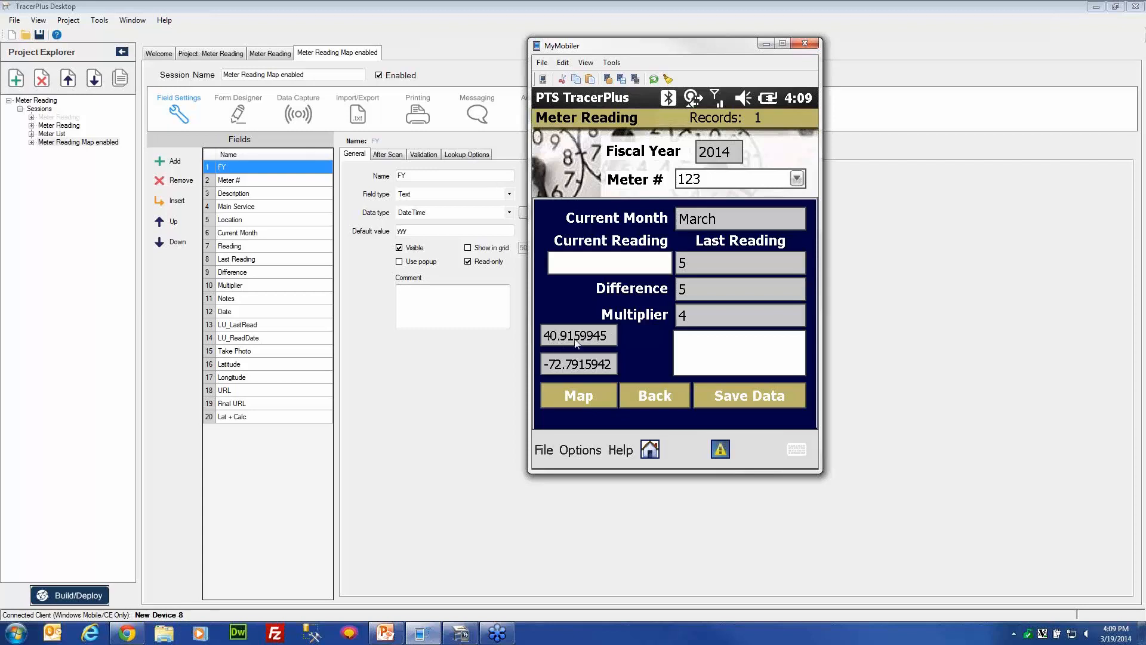
pyautogui.click(571, 394)
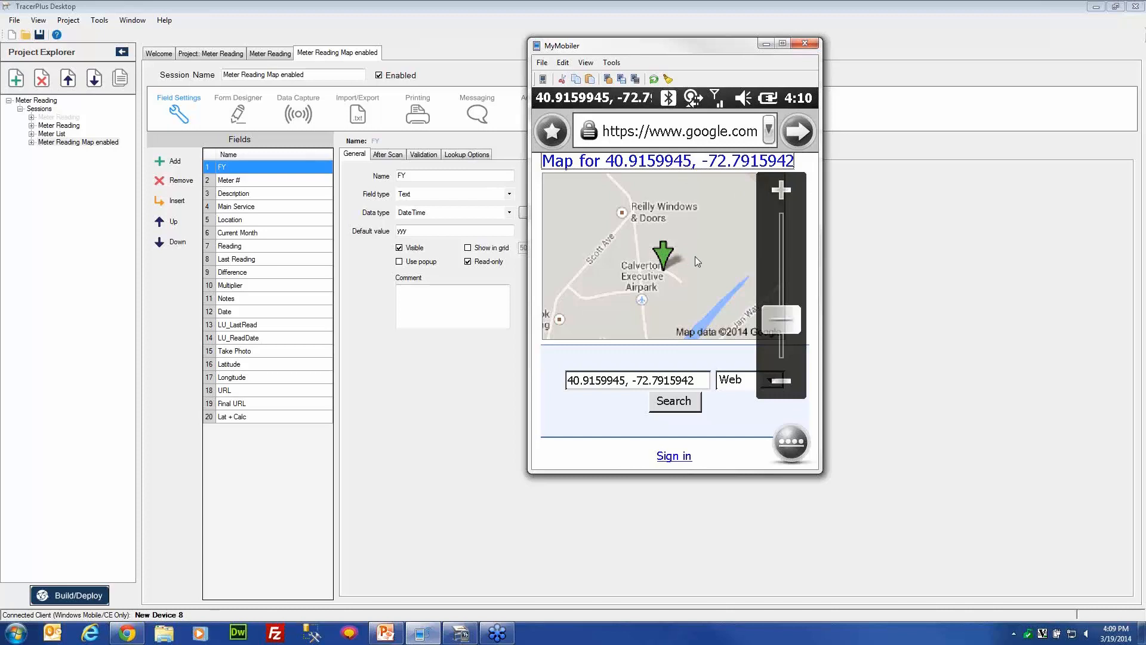
# Move the device window aside and examine the URL field's default value in the Meter Reading Map enabled session.
pyautogui.moveTo(690, 44); pyautogui.dragTo(958, 36)
pyautogui.click(567, 379)
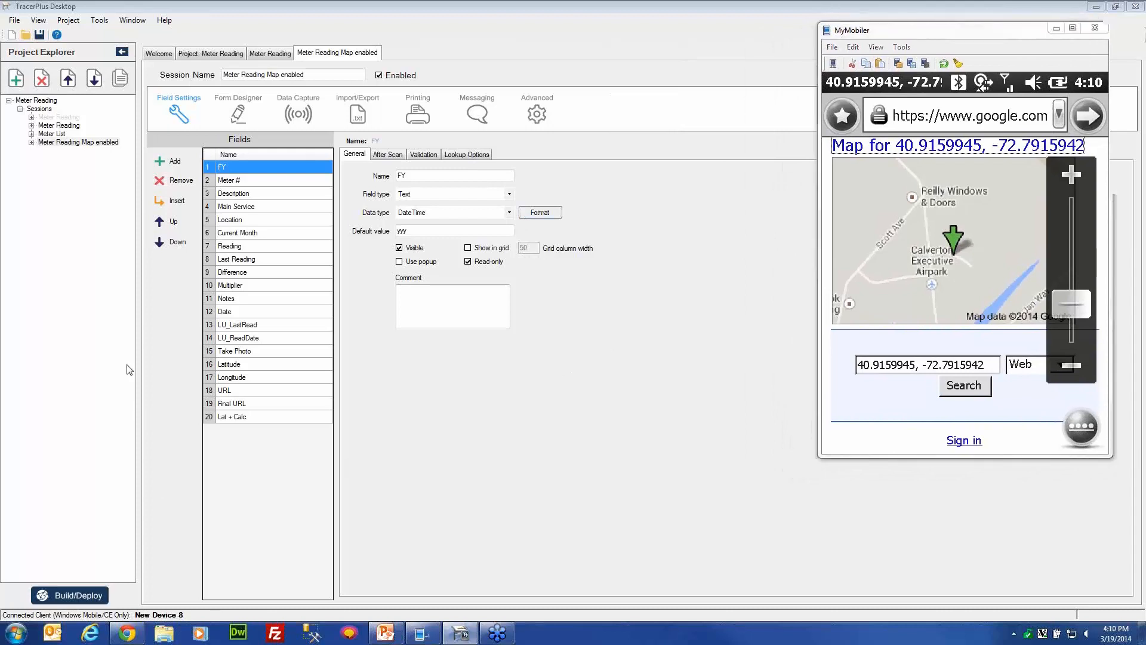
pyautogui.click(209, 396)
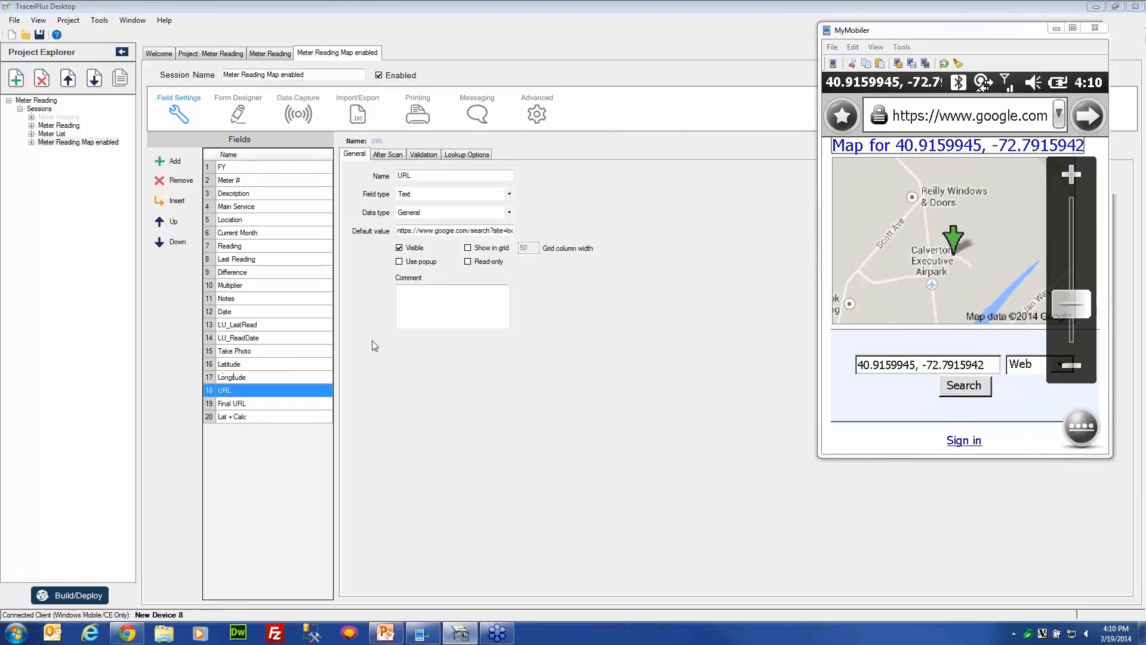
pyautogui.click(257, 406)
pyautogui.click(236, 390)
pyautogui.moveTo(413, 235); pyautogui.dragTo(519, 239)
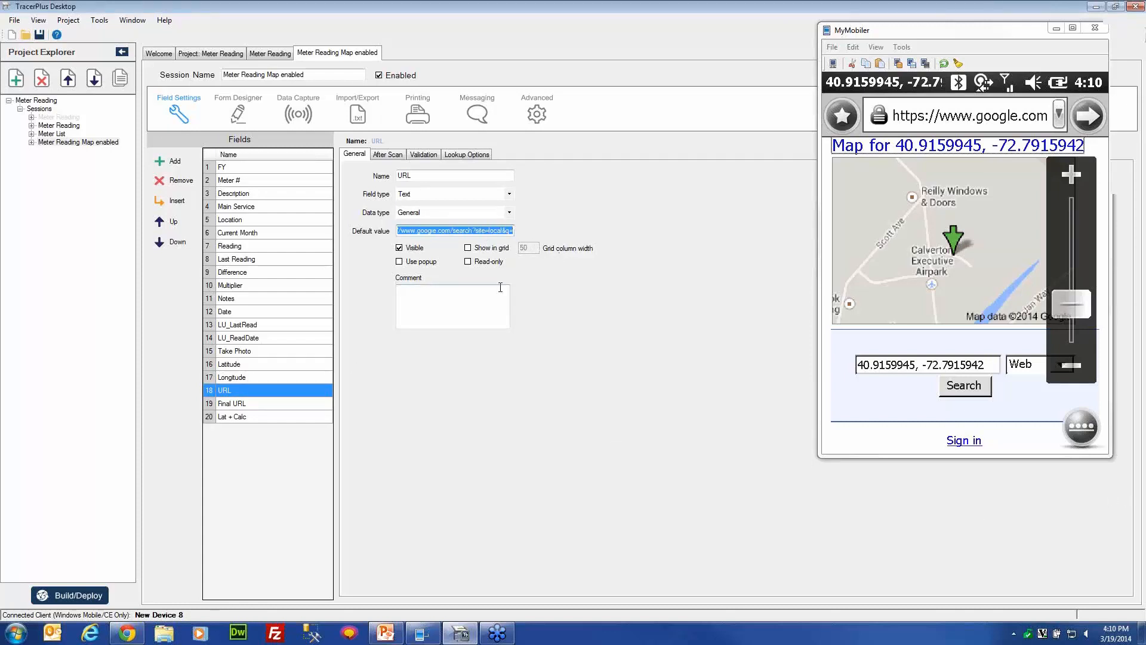
pyautogui.click(512, 231)
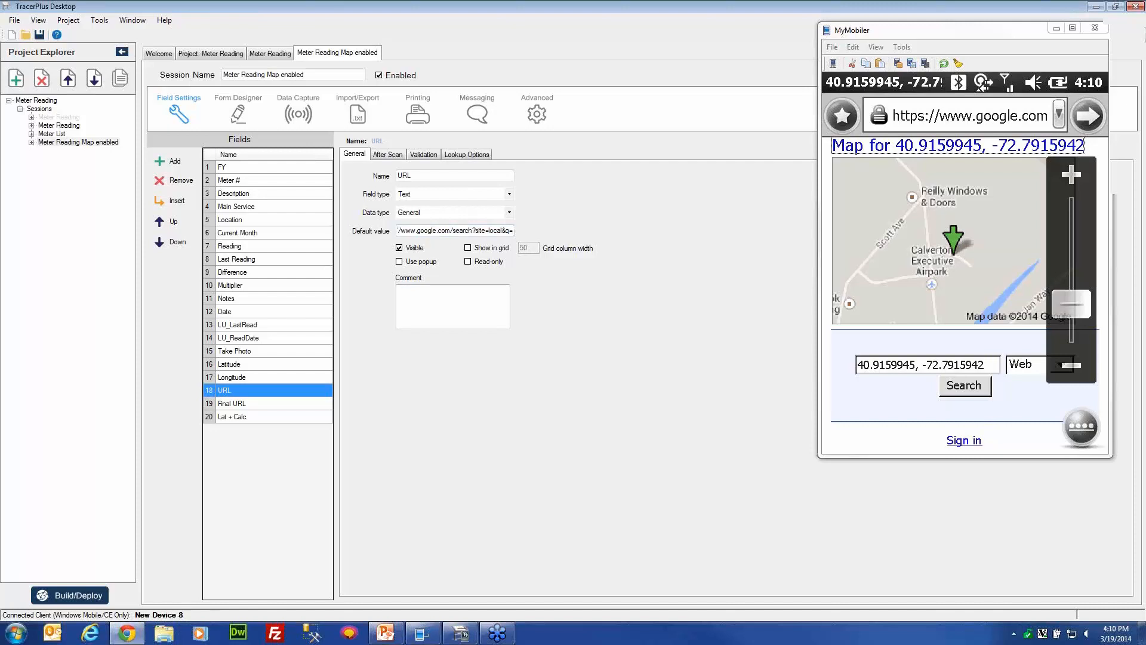
pyautogui.click(420, 290)
pyautogui.write('https://www.google.com/#q=40.9162509%2C-72.7926859')
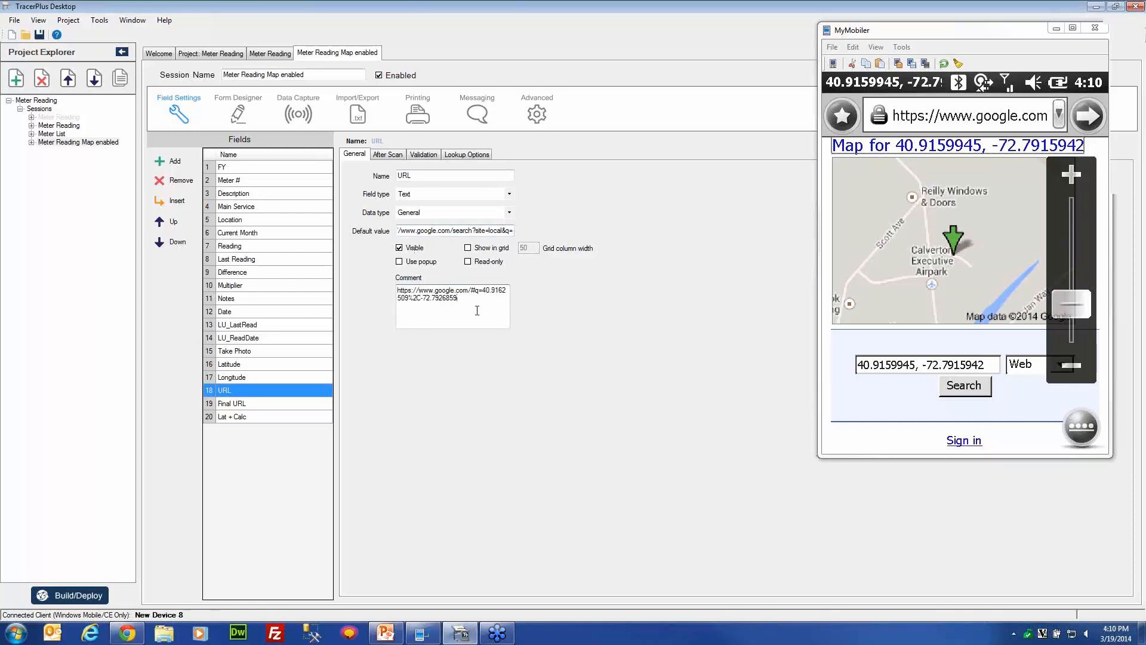
pyautogui.click(513, 230)
# Examine the calculated formulas of the Lat + Calc and Final URL fields and review the URL field again.
pyautogui.click(279, 417)
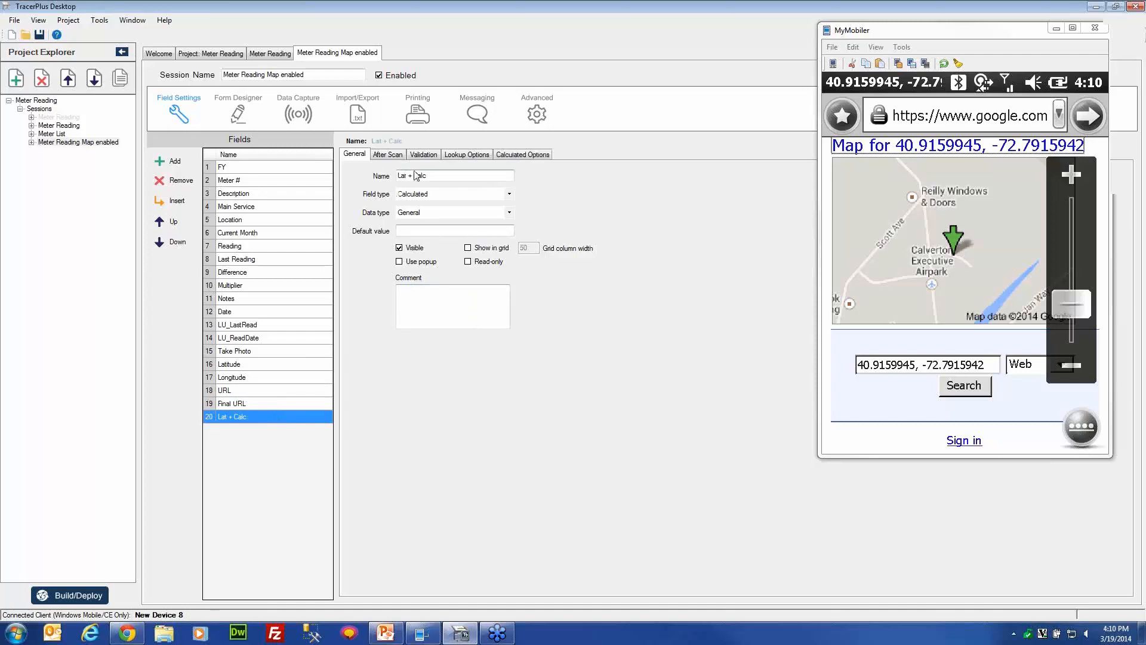
pyautogui.click(503, 156)
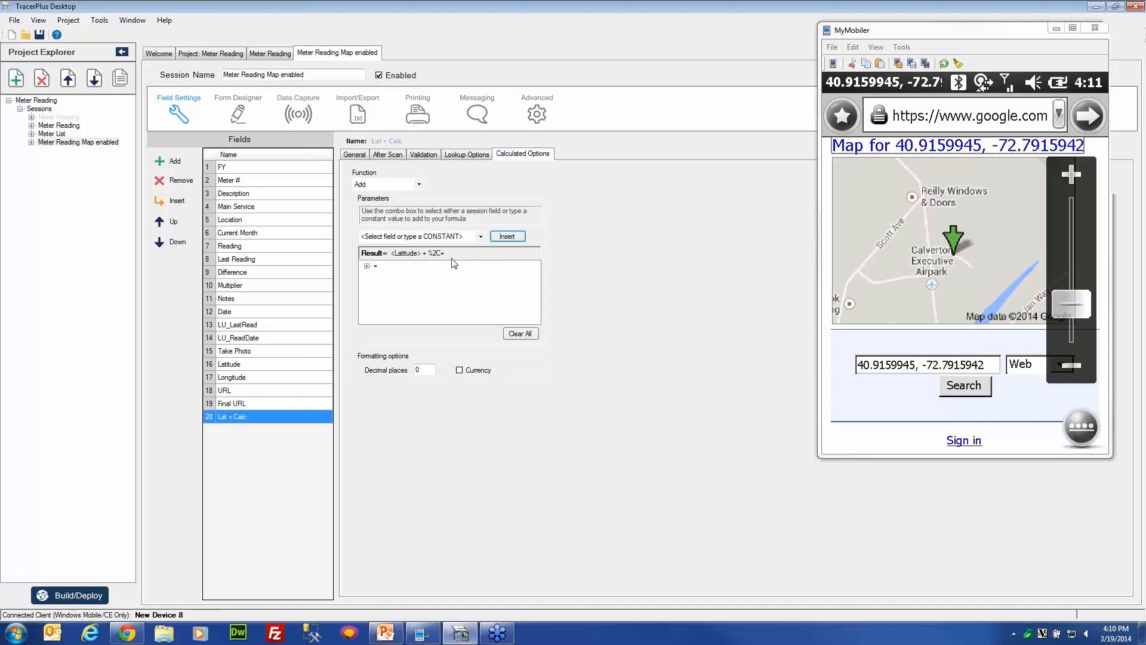
pyautogui.click(367, 266)
pyautogui.click(243, 403)
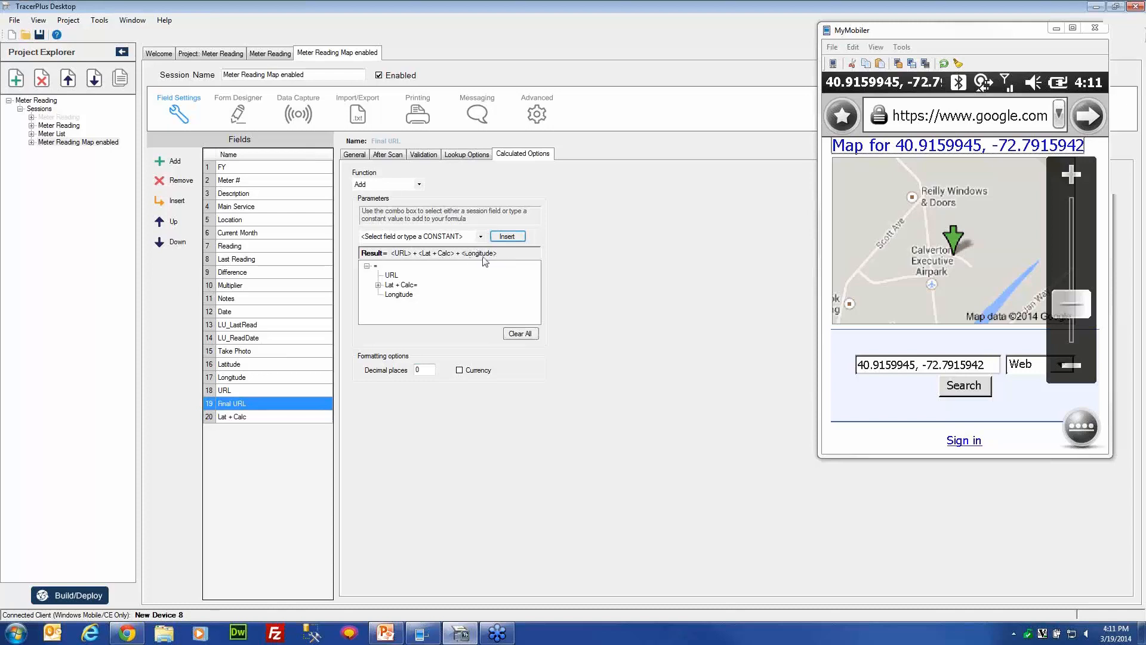
pyautogui.click(224, 393)
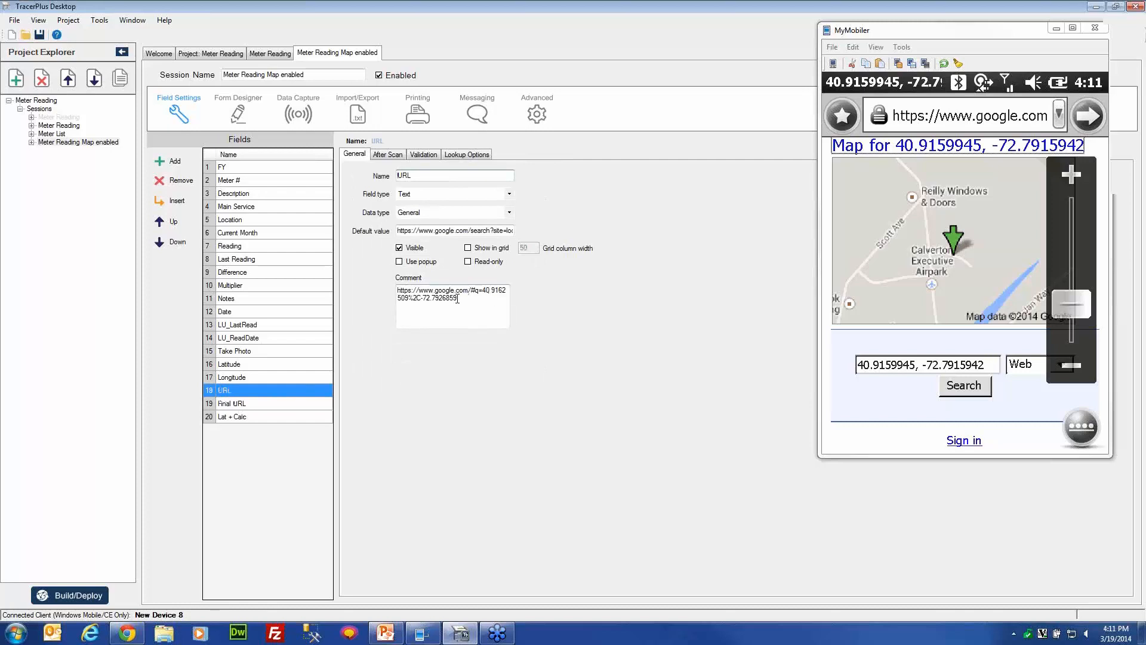
# On the form's Meter Reading tab, examine the Map button's action, external application and command line control settings.
pyautogui.click(236, 113)
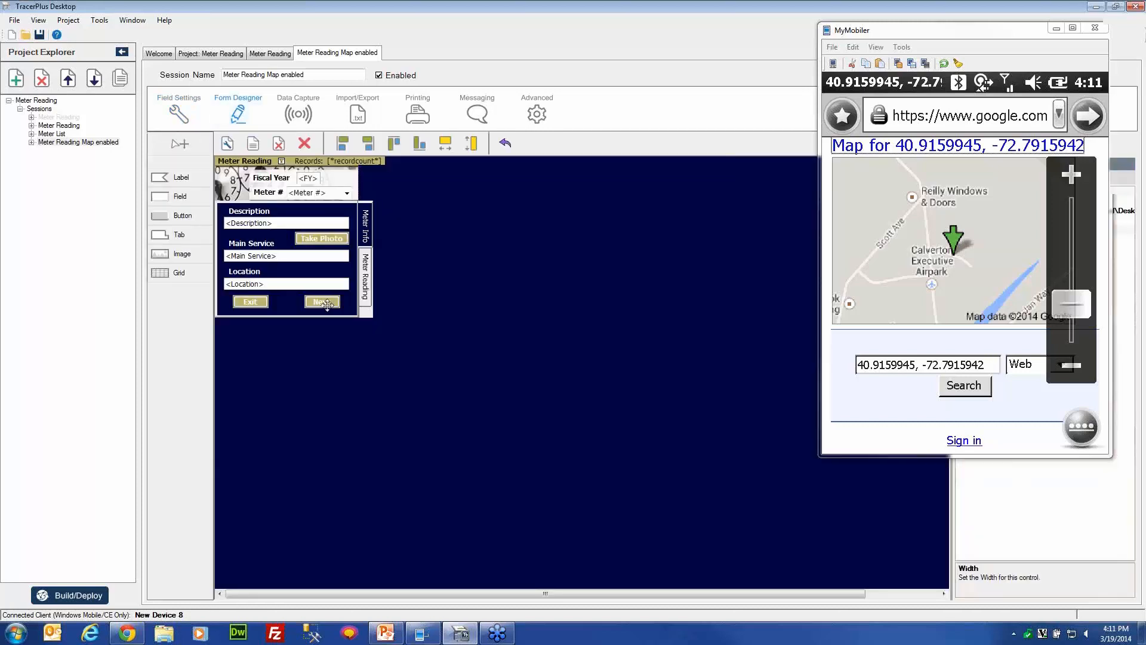
pyautogui.click(365, 275)
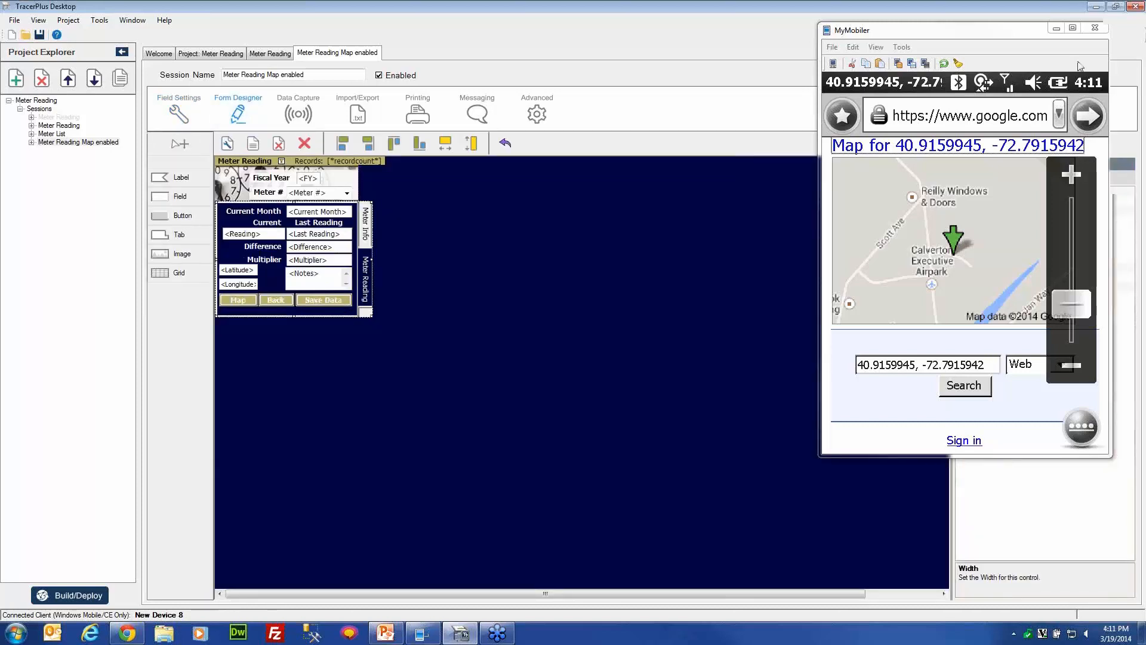
pyautogui.click(1055, 31)
pyautogui.click(238, 299)
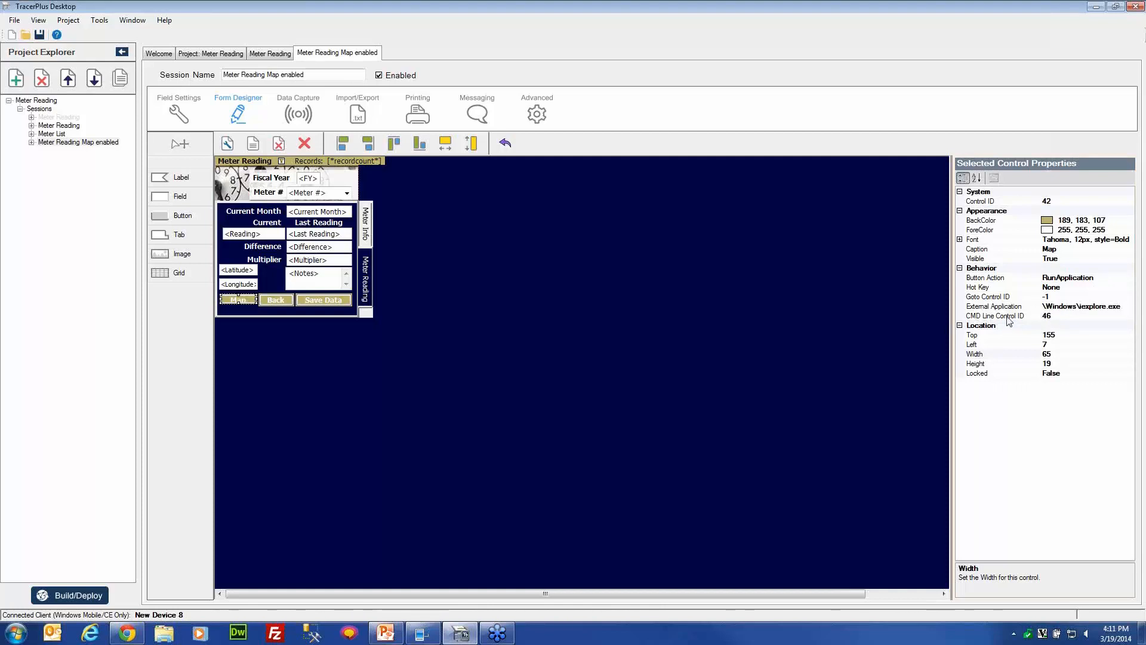
pyautogui.click(1031, 318)
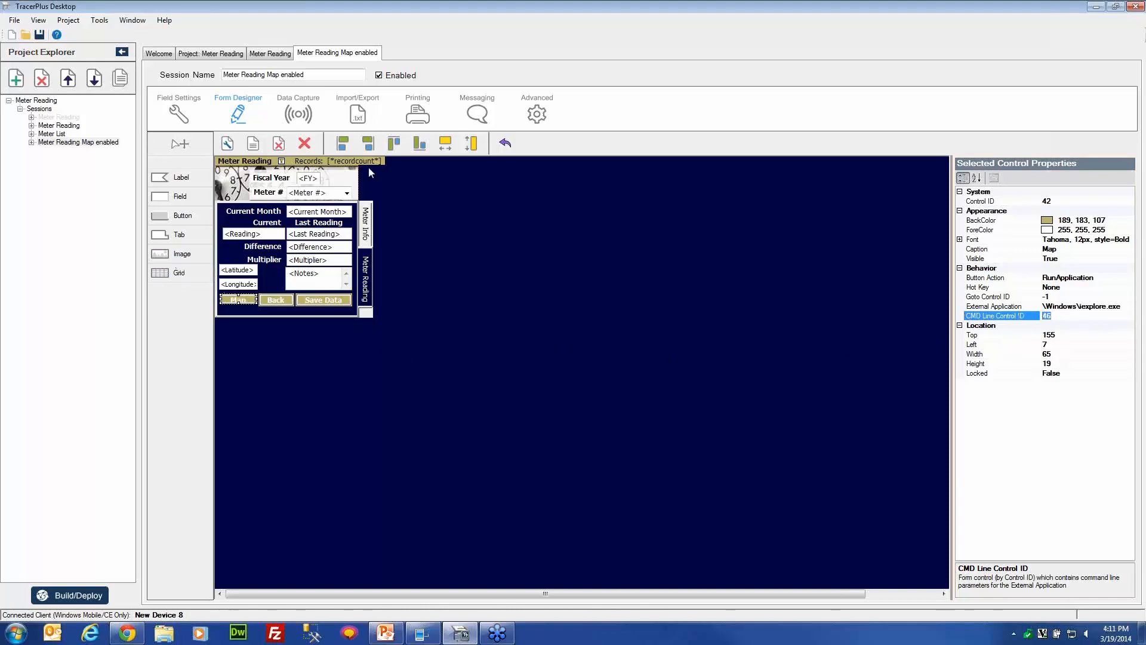
# Check the general settings of the Final URL field and return to the form design with no control selected.
pyautogui.click(186, 116)
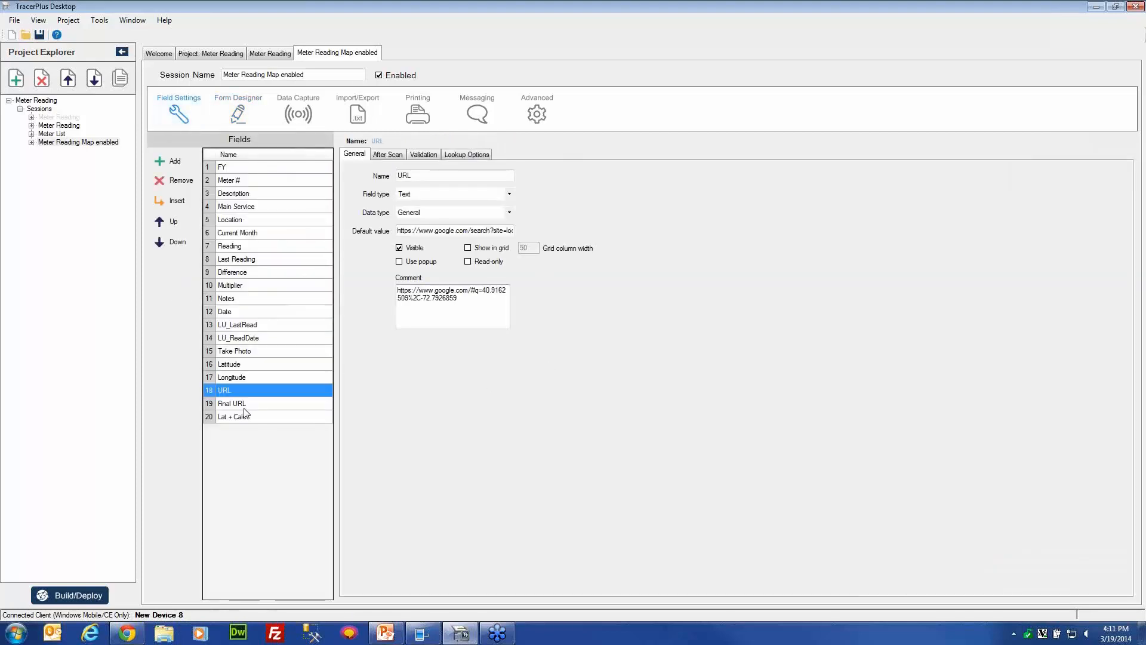
pyautogui.click(246, 405)
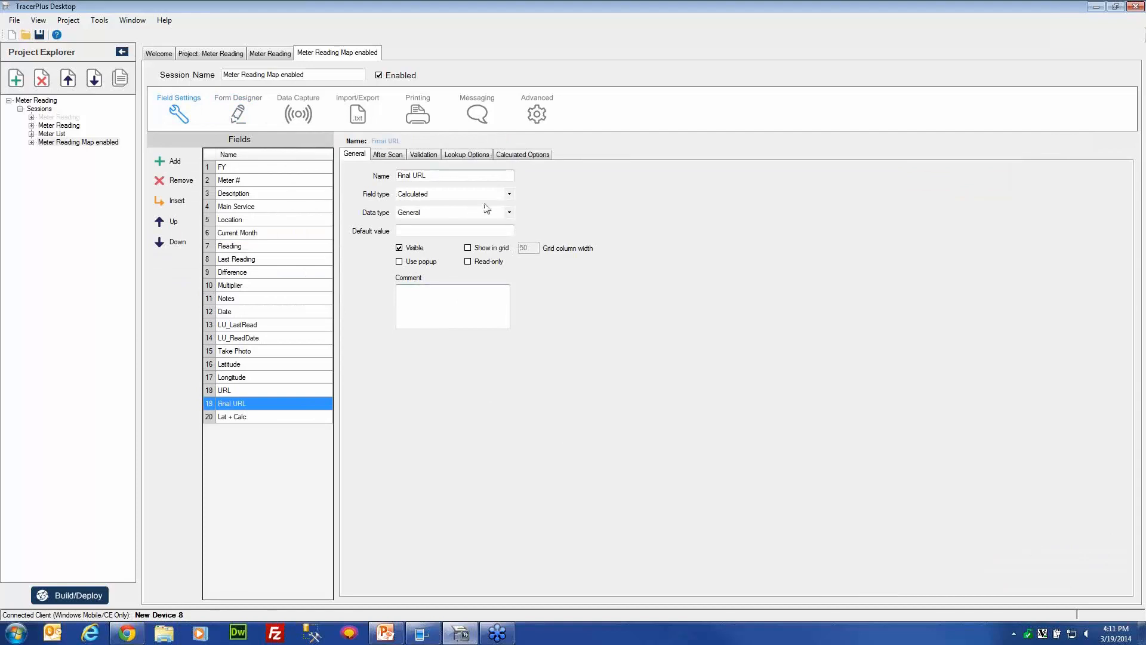
pyautogui.click(237, 106)
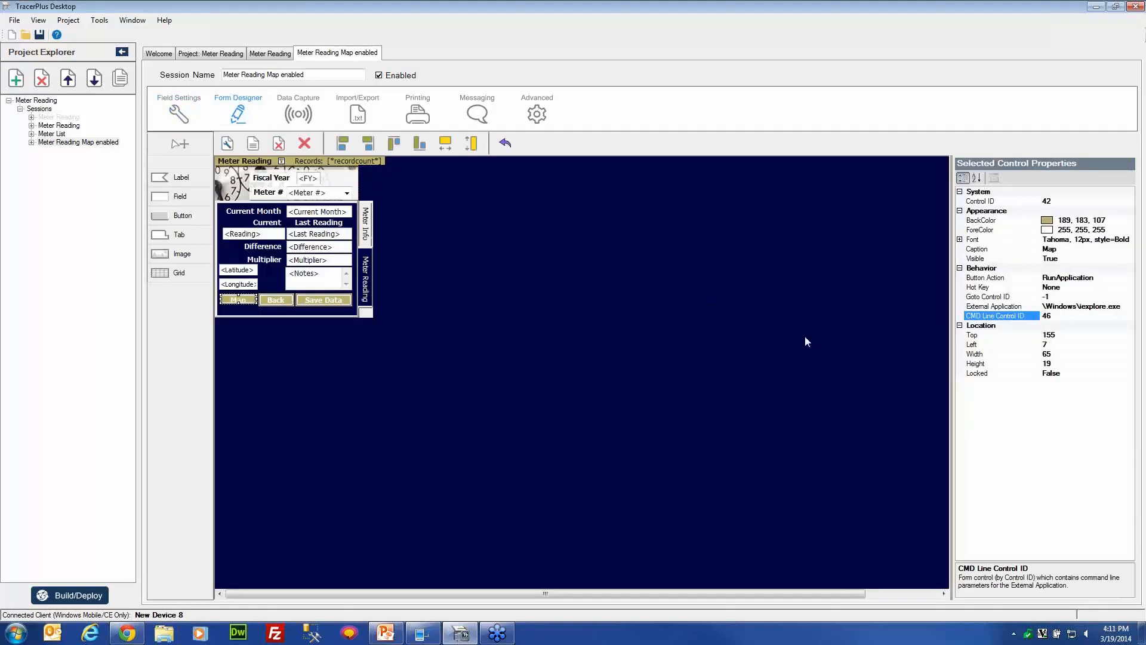
pyautogui.click(631, 327)
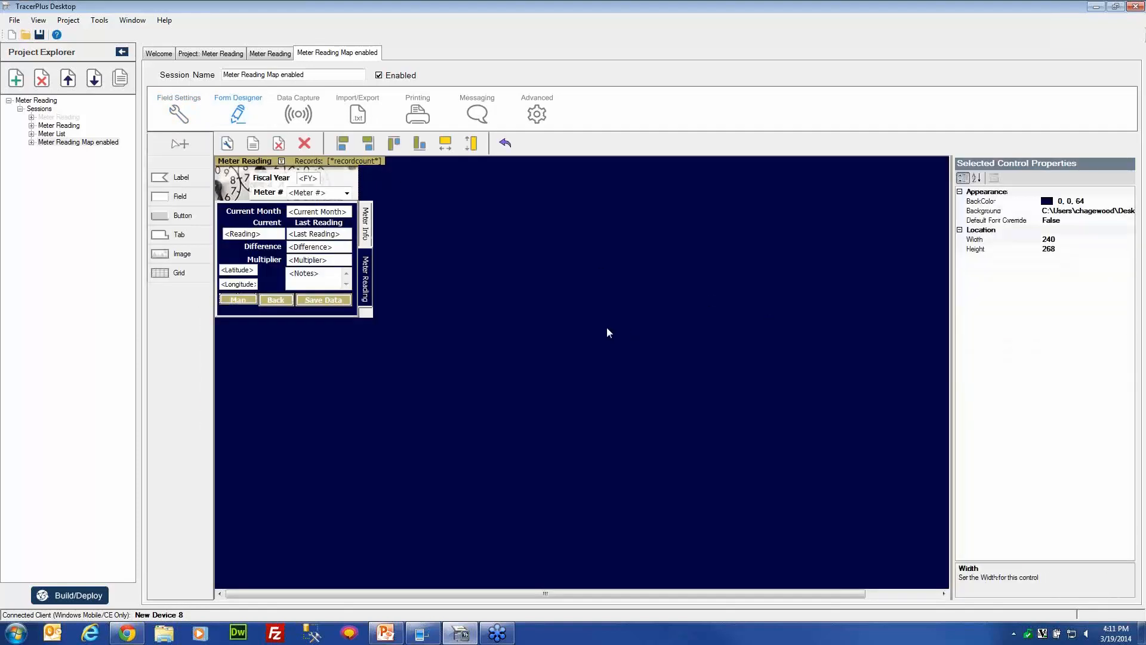